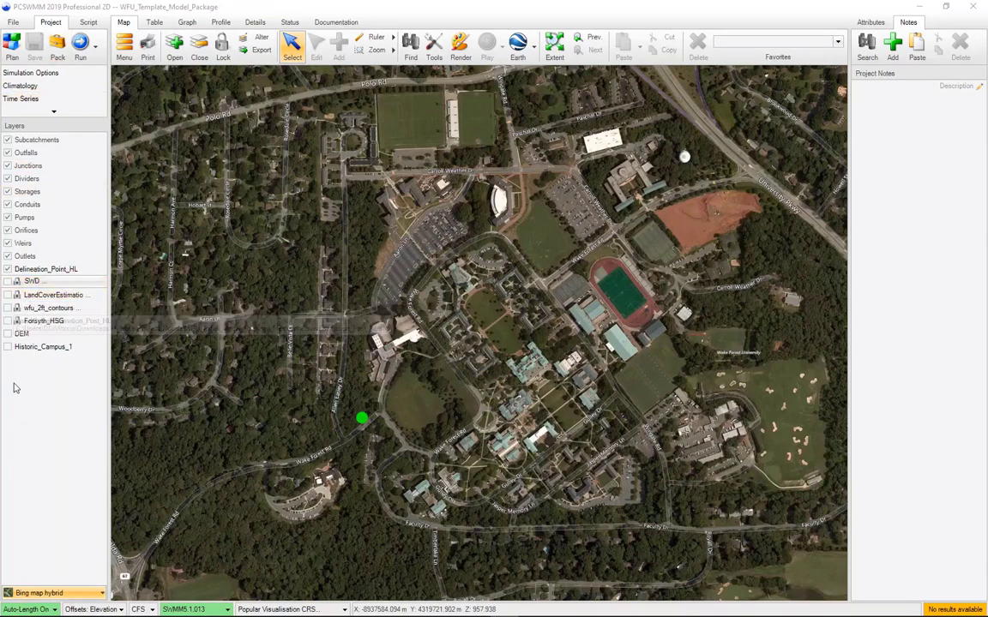
Step: Turn the background map off and restore the Bing map hybrid background
{"action": "left_click", "coordinate": [52, 593]}
{"action": "left_click", "coordinate": [34, 560]}
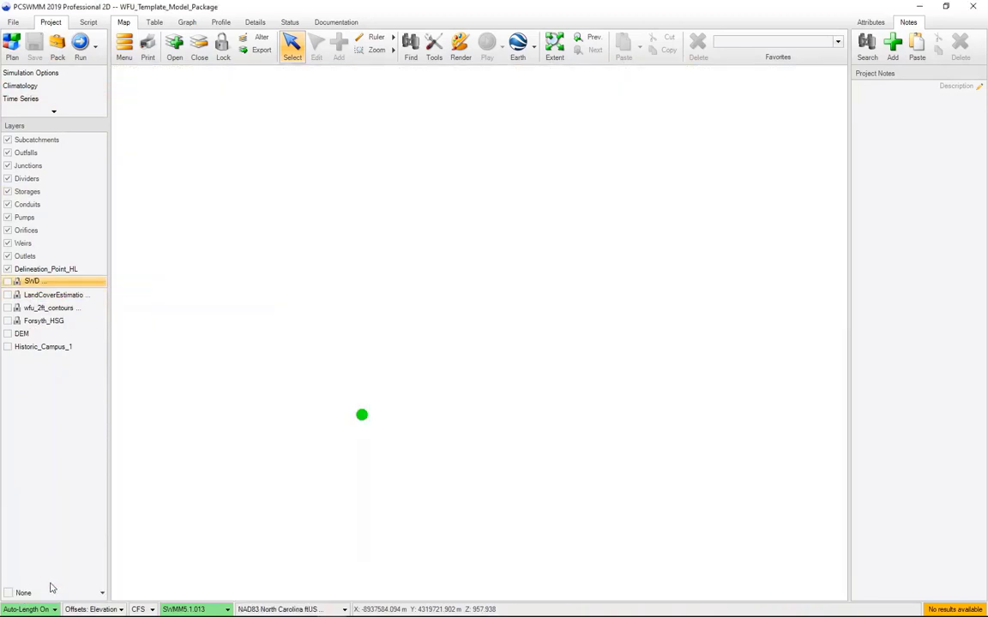
{"action": "left_click", "coordinate": [51, 590]}
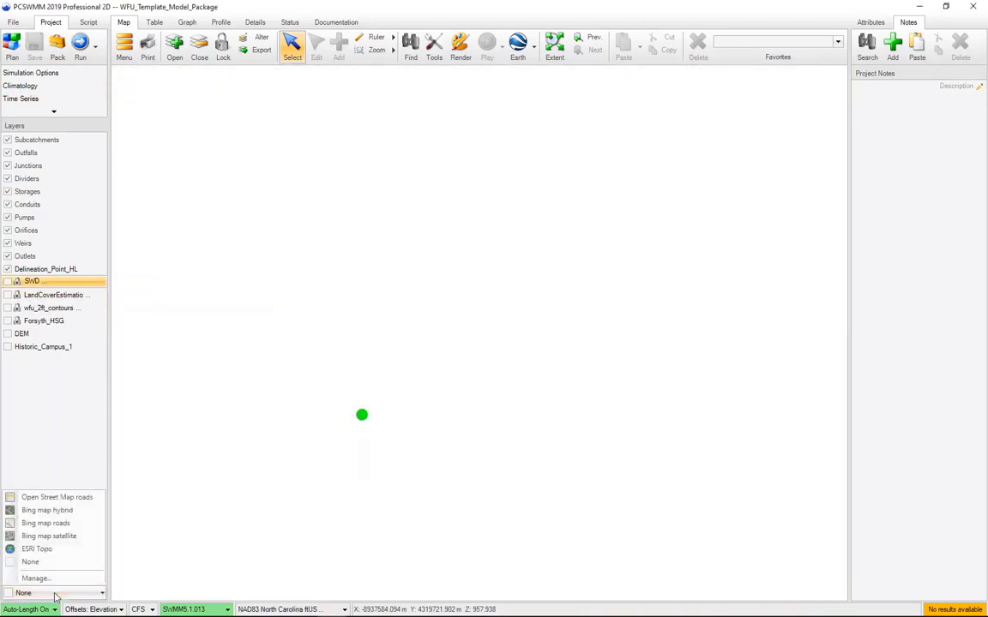
{"action": "left_click", "coordinate": [62, 513]}
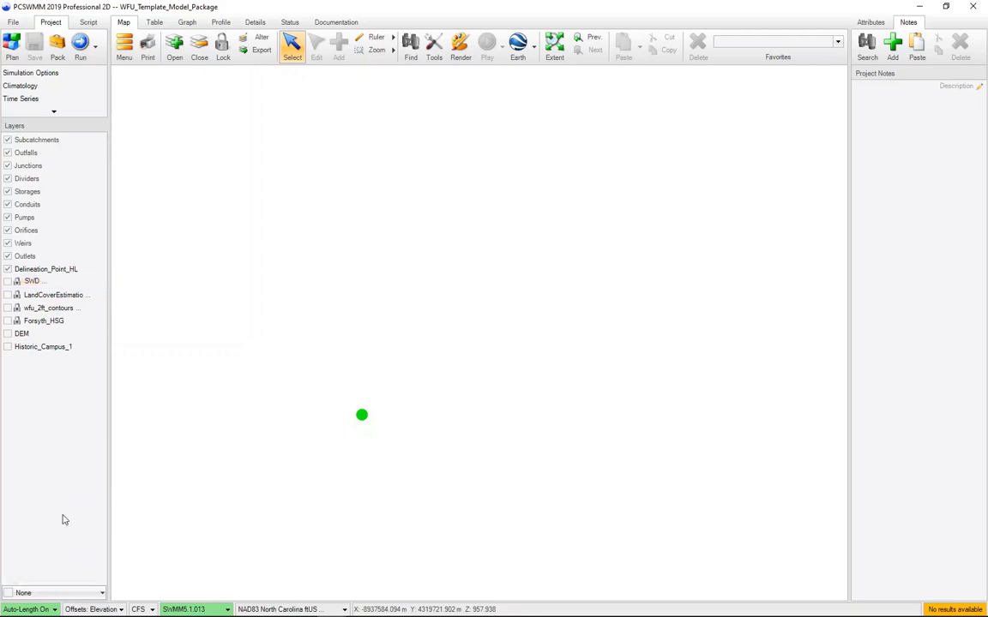
Step: Set the background map to None and show the SWD stormwater drainage layer up close
{"action": "left_click", "coordinate": [82, 592]}
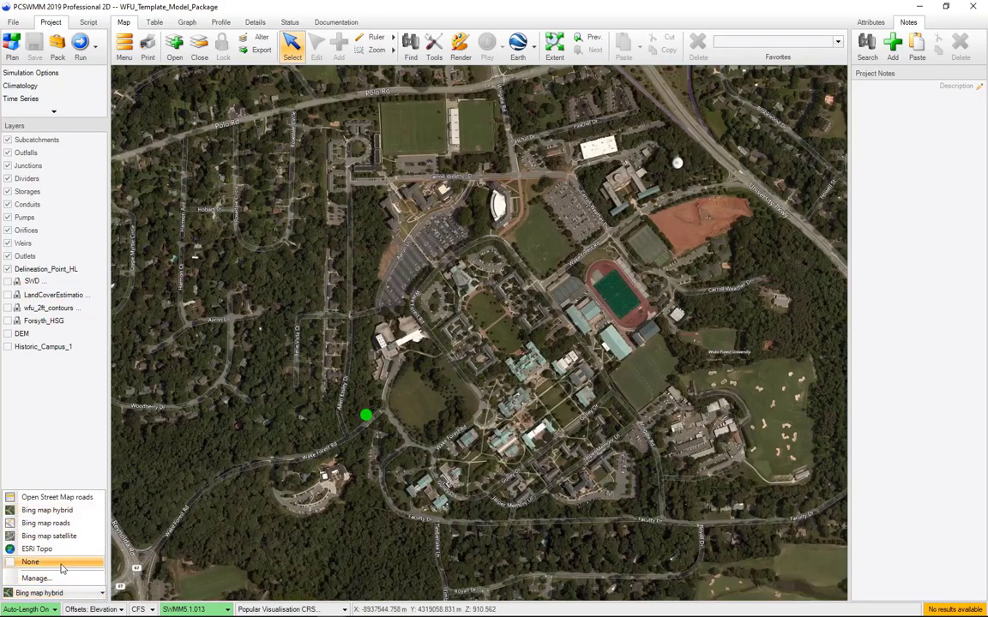
{"action": "left_click", "coordinate": [61, 563]}
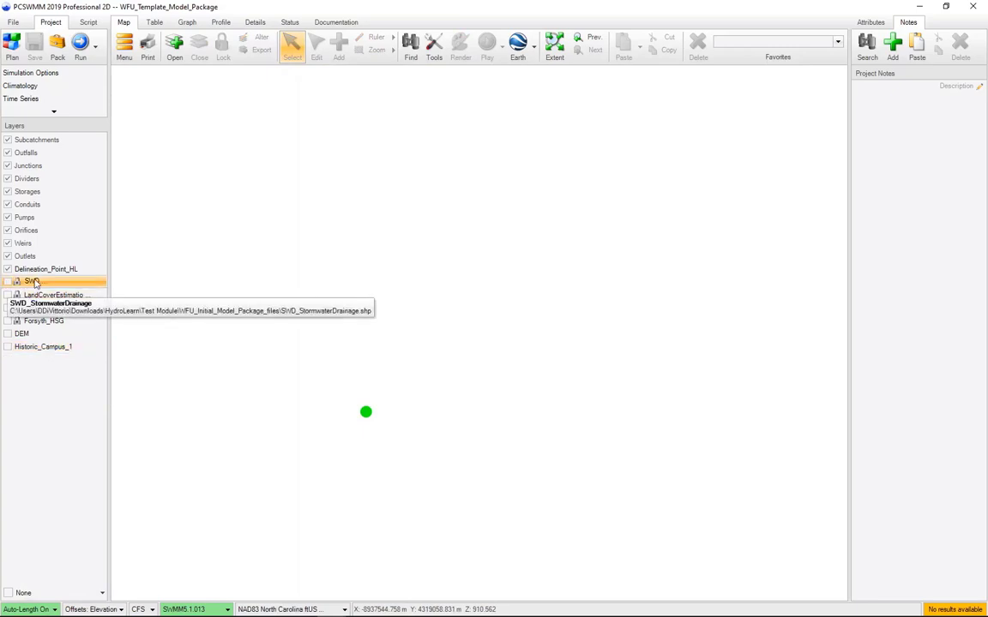
{"action": "left_click", "coordinate": [7, 282]}
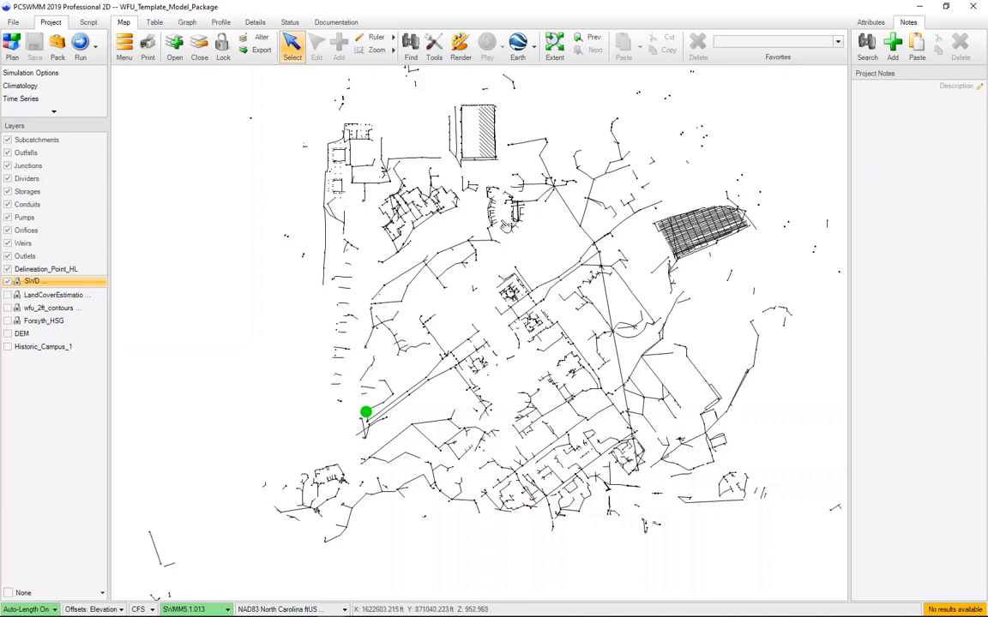
{"action": "scroll", "coordinate": [506, 202], "scroll_direction": "up", "scroll_amount": 2}
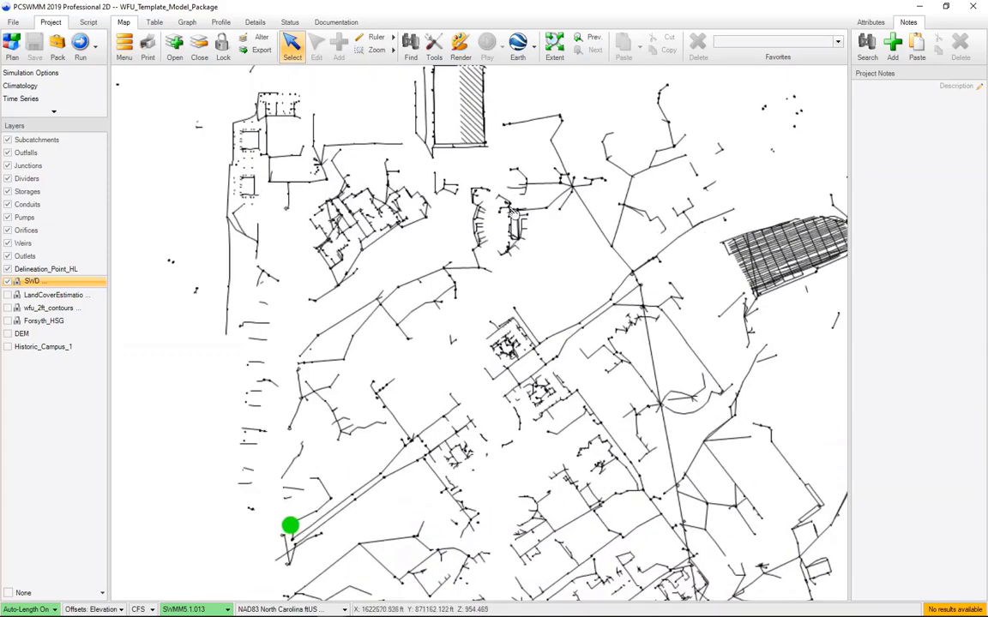
{"action": "scroll", "coordinate": [427, 206], "scroll_direction": "up", "scroll_amount": 2}
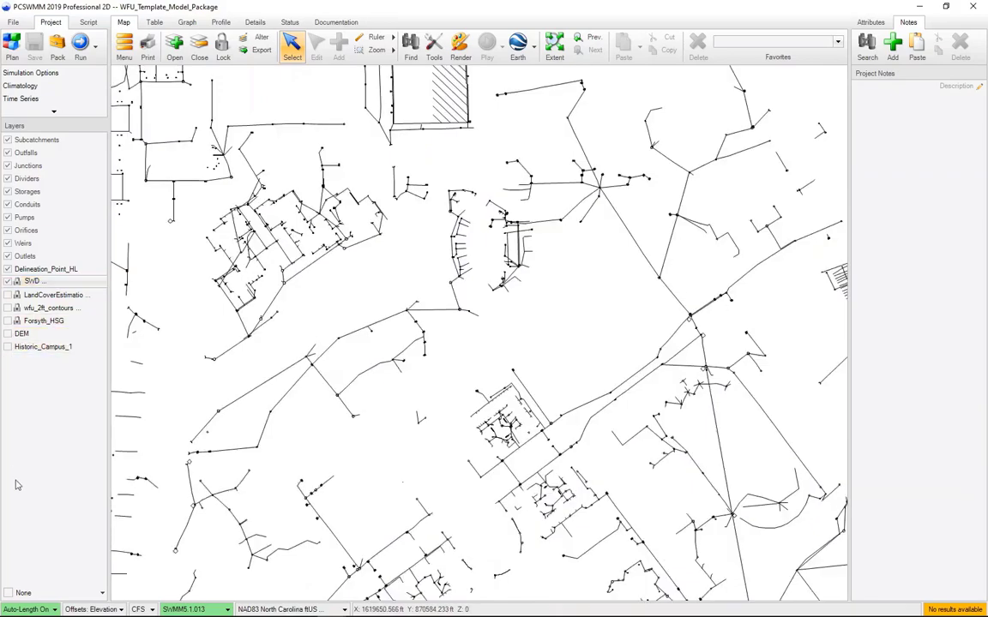
Step: Display the Bing map hybrid background beneath the drainage layer, focusing on the Wingate Rd and Carroll Weather Dr intersection
{"action": "left_click", "coordinate": [43, 591]}
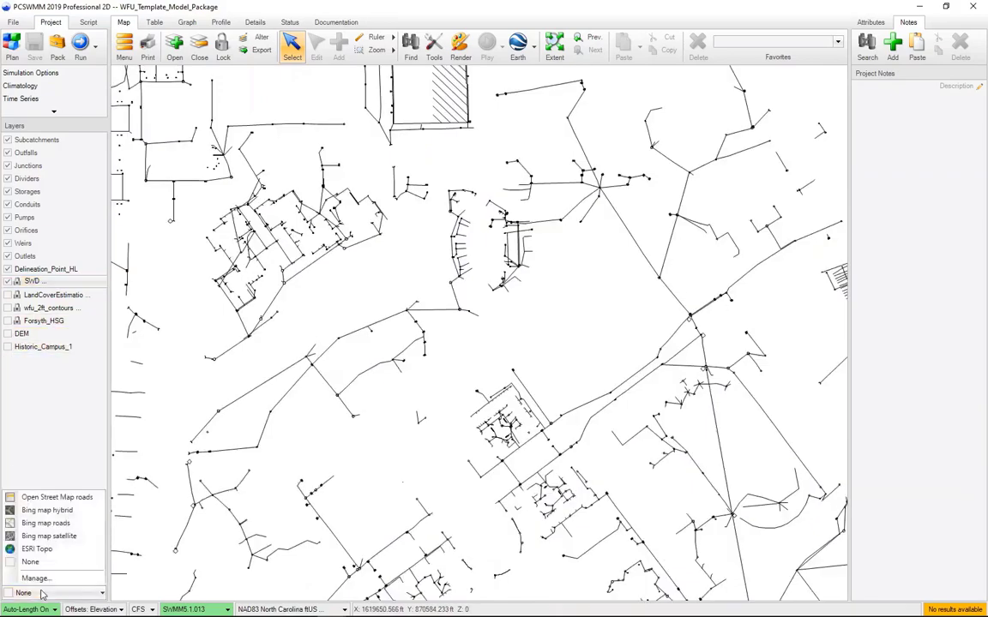
{"action": "left_click", "coordinate": [43, 511]}
{"action": "scroll", "coordinate": [476, 198], "scroll_direction": "up", "scroll_amount": 2}
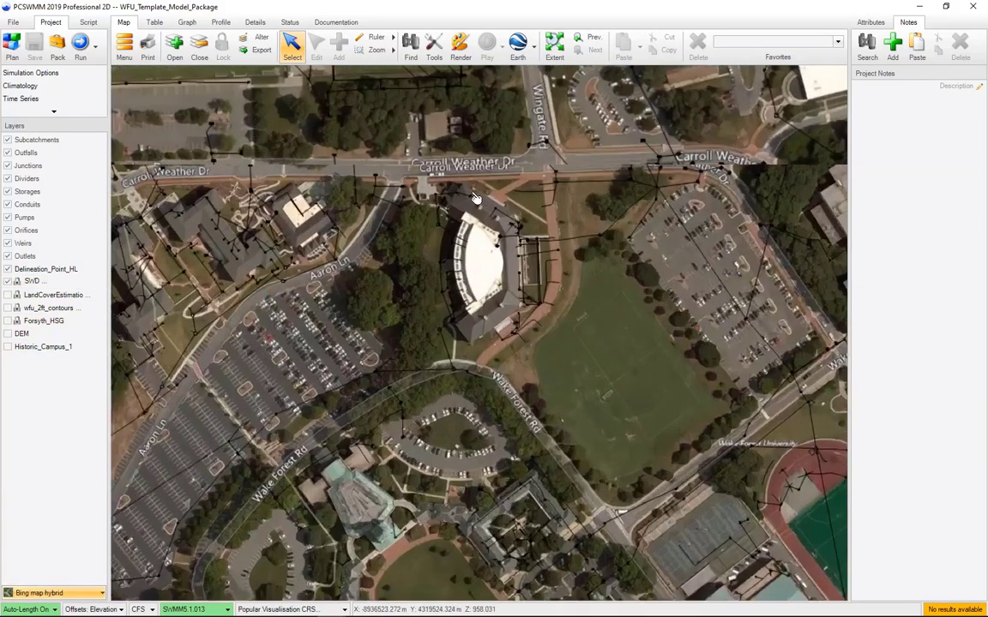
{"action": "scroll", "coordinate": [459, 224], "scroll_direction": "up", "scroll_amount": 1}
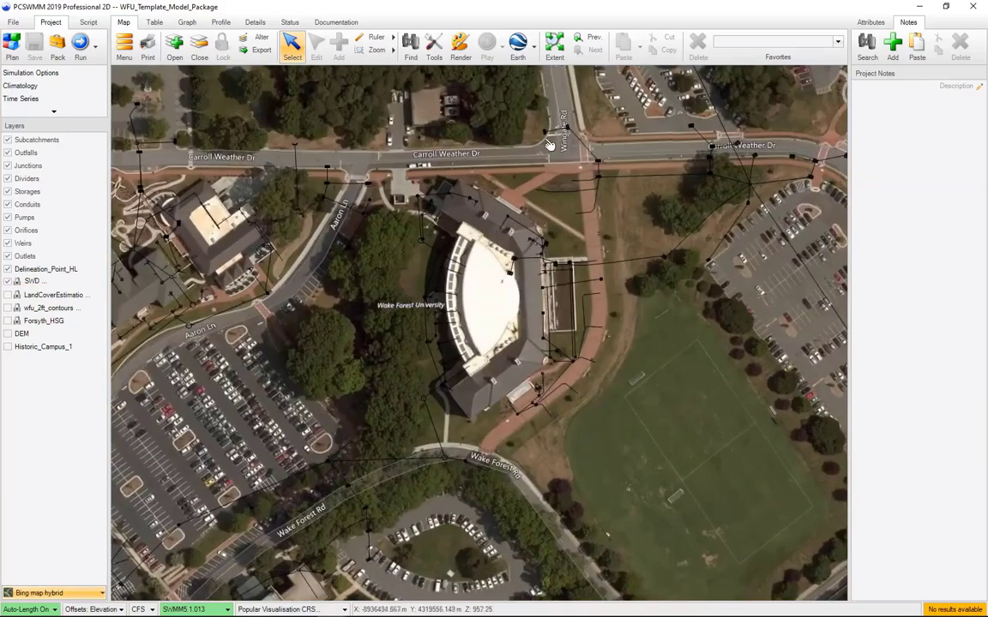
{"action": "scroll", "coordinate": [515, 133], "scroll_direction": "up", "scroll_amount": 2}
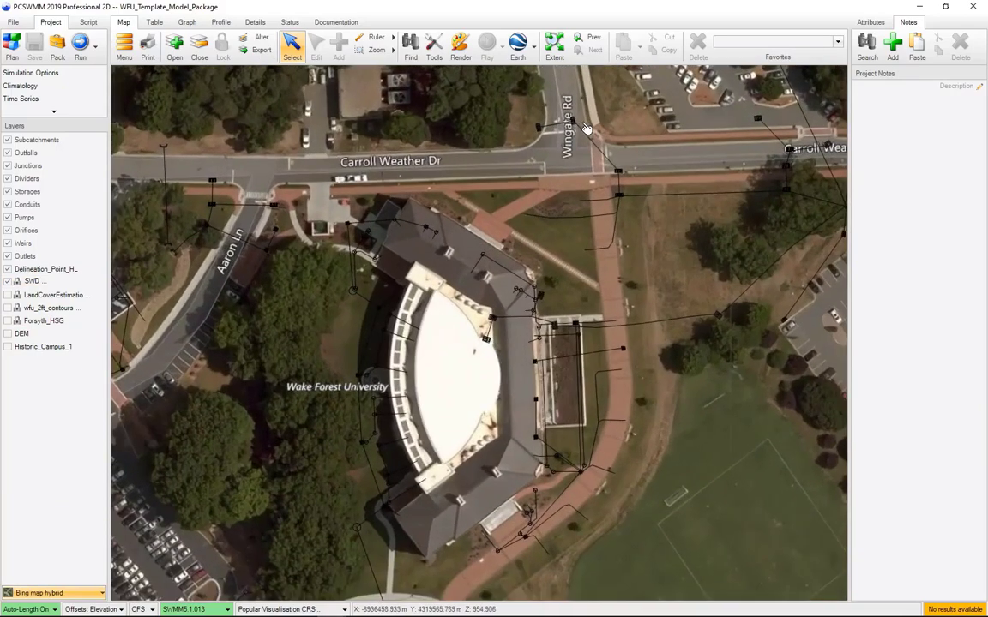
{"action": "scroll", "coordinate": [586, 129], "scroll_direction": "up", "scroll_amount": 2}
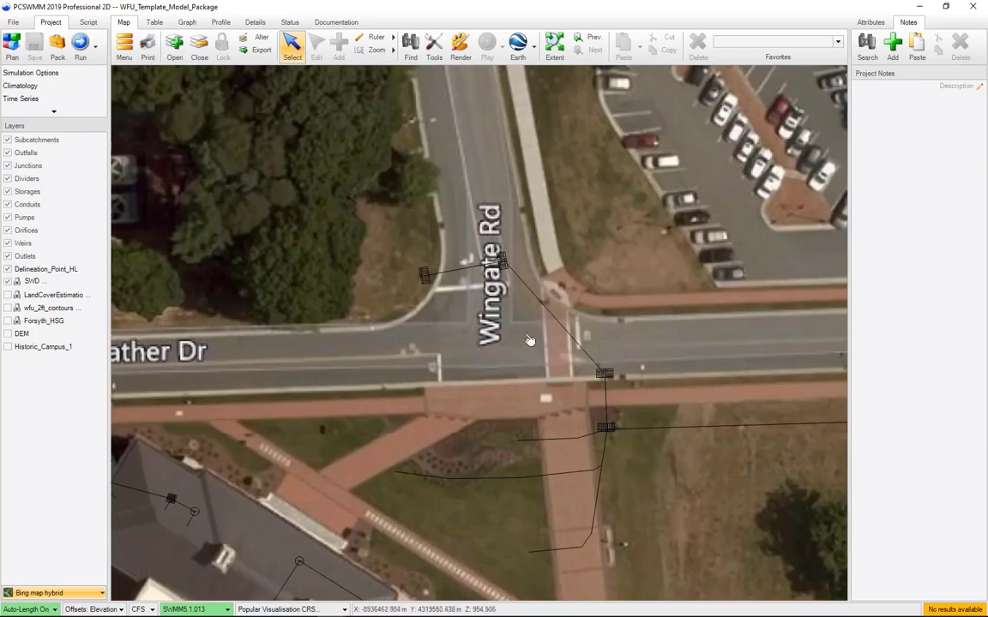
Step: Examine the drainage inlets and pipes along Carroll Weather Dr and around the neighbouring building and parking lots
{"action": "left_click_drag", "start_coordinate": [576, 365], "coordinate": [481, 356]}
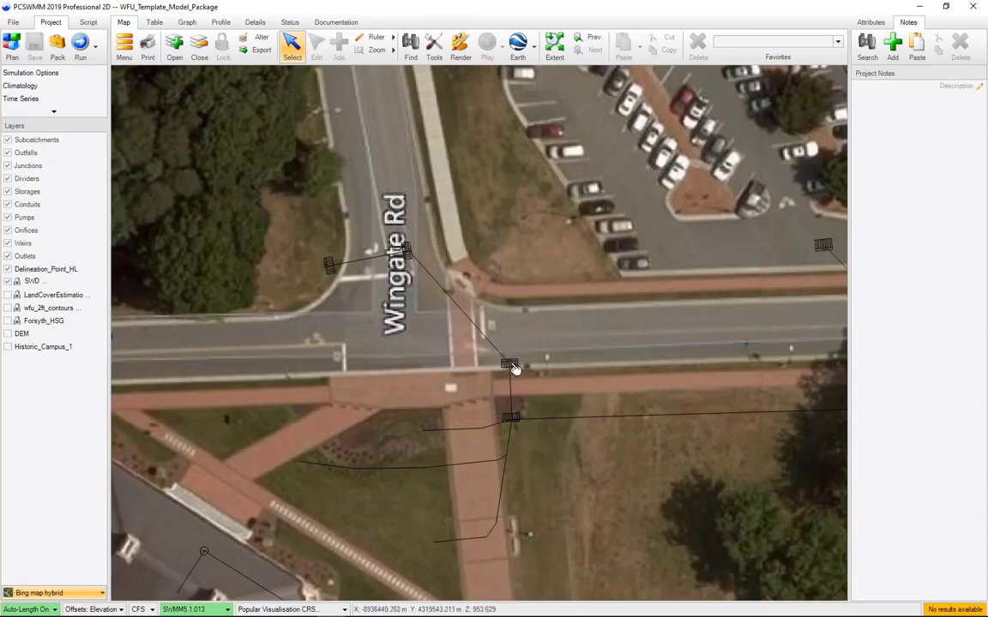
{"action": "scroll", "coordinate": [467, 359], "scroll_direction": "down", "scroll_amount": 2}
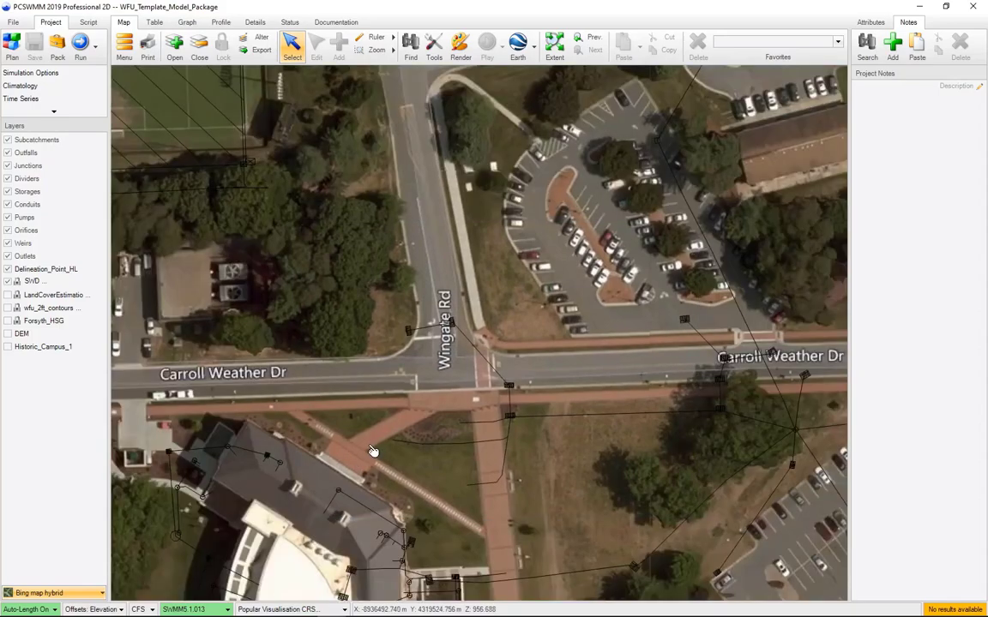
{"action": "left_click_drag", "start_coordinate": [375, 448], "coordinate": [596, 205]}
{"action": "scroll", "coordinate": [595, 196], "scroll_direction": "down", "scroll_amount": 1}
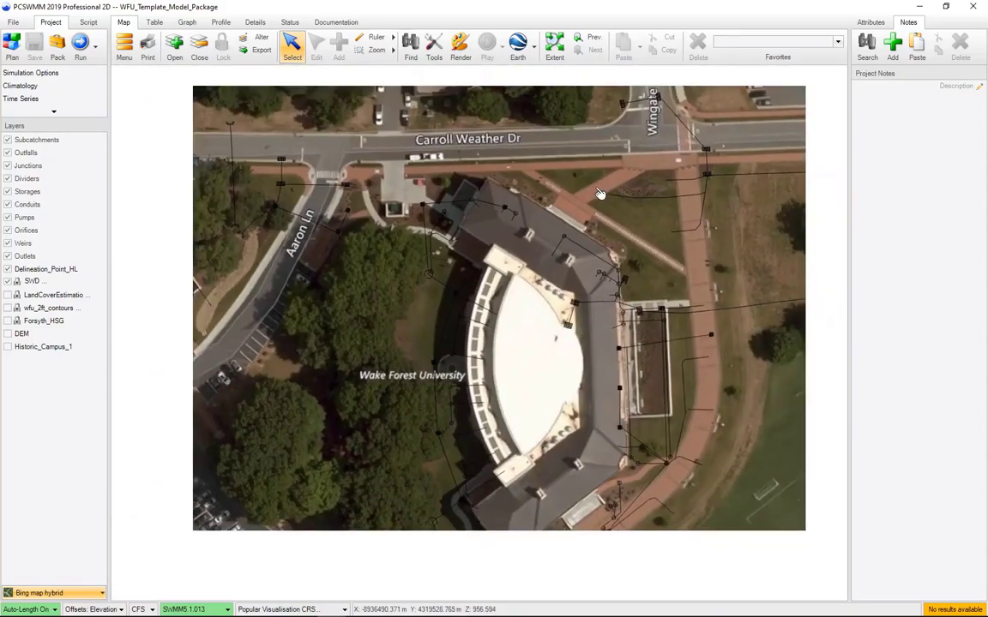
{"action": "left_click_drag", "start_coordinate": [698, 211], "coordinate": [560, 318]}
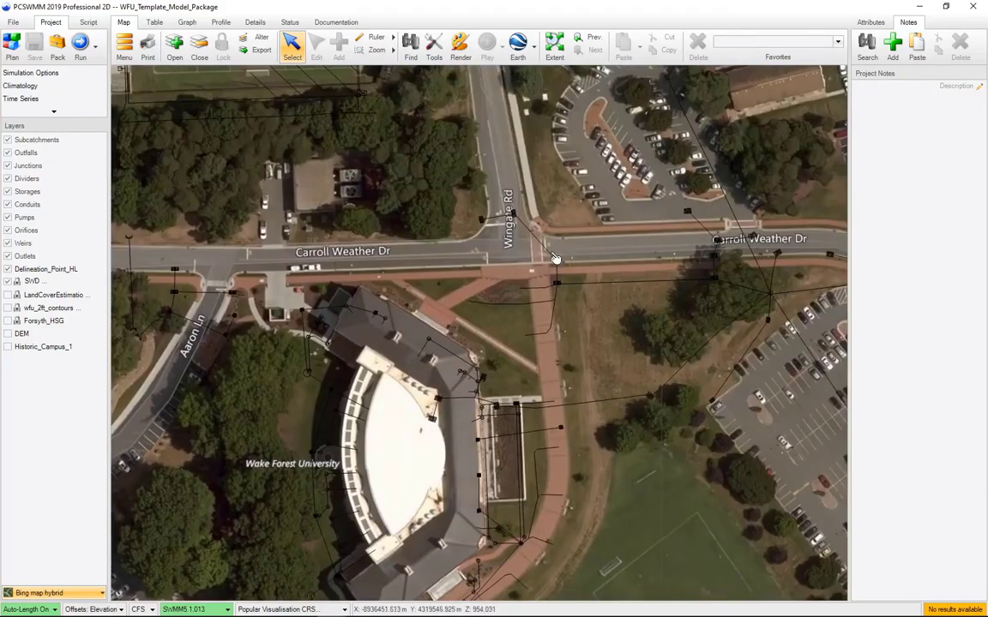
{"action": "left_click_drag", "start_coordinate": [555, 234], "coordinate": [493, 320]}
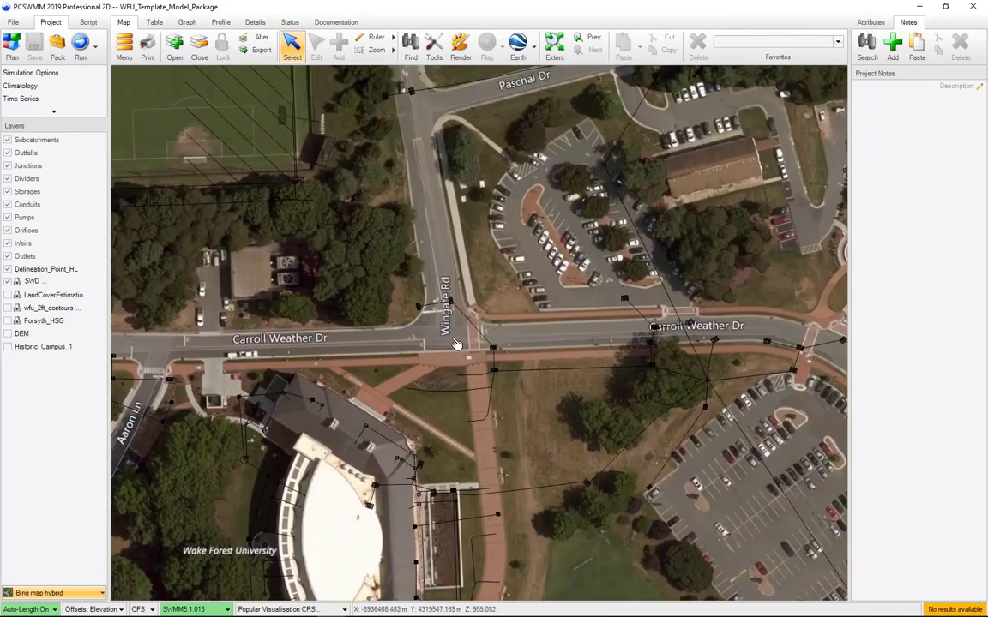
{"action": "left_click_drag", "start_coordinate": [382, 319], "coordinate": [595, 266]}
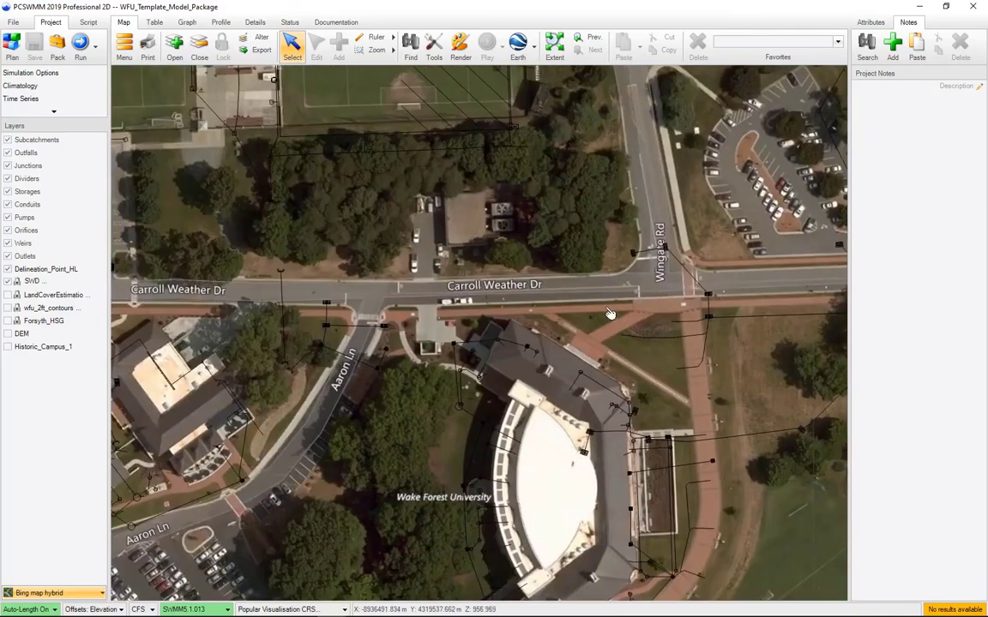
{"action": "scroll", "coordinate": [591, 409], "scroll_direction": "down", "scroll_amount": 1}
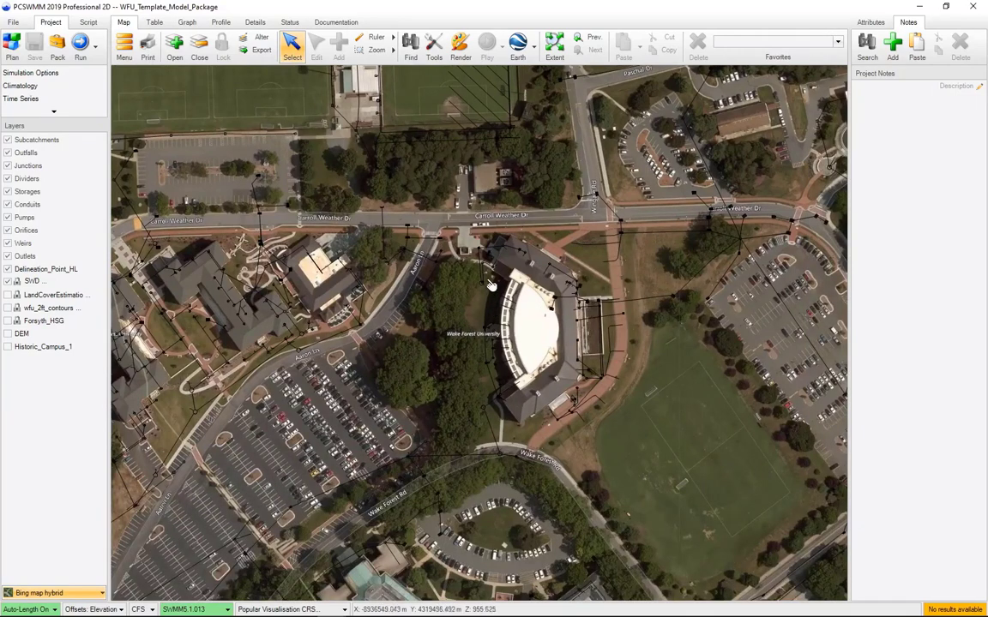
Step: Hide the SWD layer and show the LandCoverEstimation layer across the northern part of the campus
{"action": "left_click", "coordinate": [10, 283]}
{"action": "left_click", "coordinate": [8, 283]}
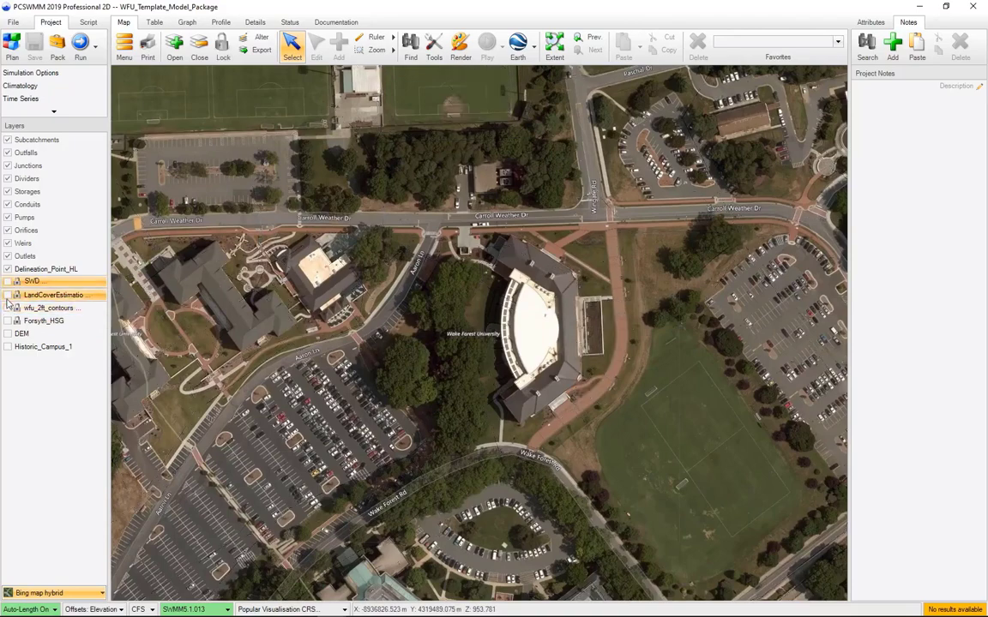
{"action": "left_click", "coordinate": [8, 295]}
{"action": "scroll", "coordinate": [318, 356], "scroll_direction": "down", "scroll_amount": 1}
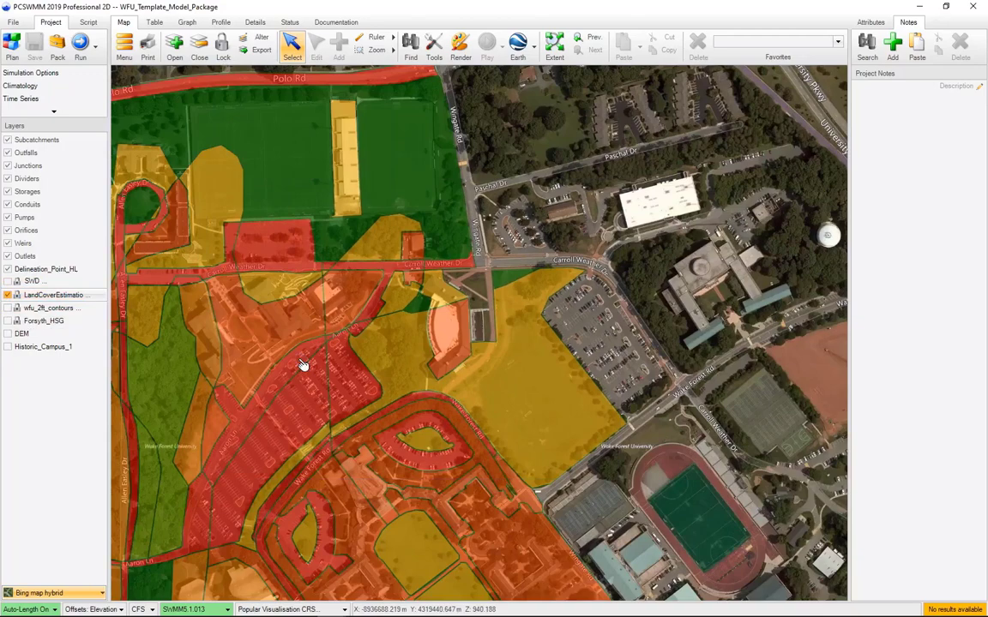
{"action": "left_click_drag", "start_coordinate": [301, 366], "coordinate": [463, 348]}
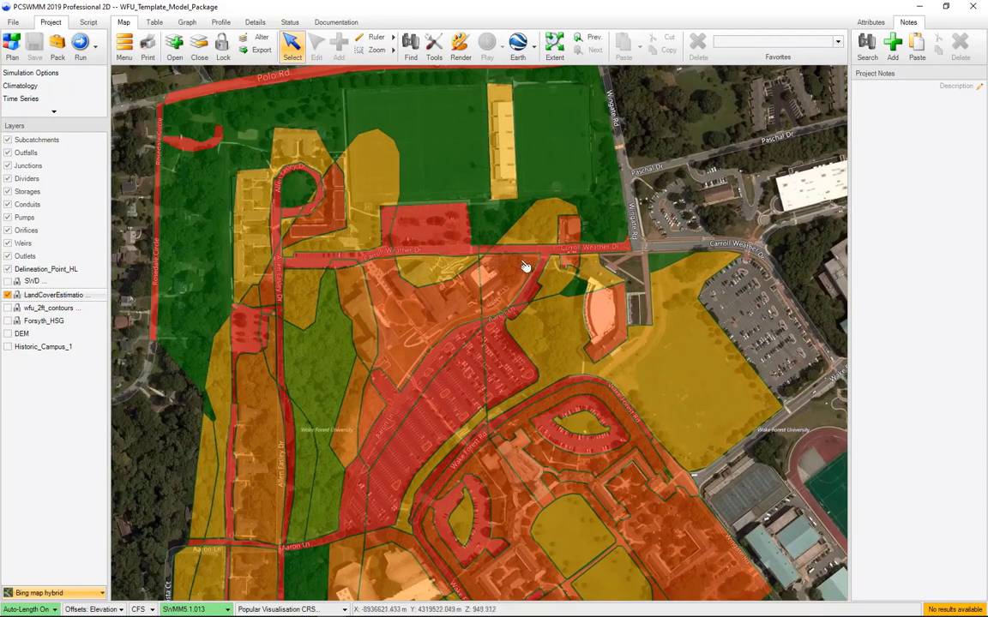
{"action": "left_click_drag", "start_coordinate": [518, 354], "coordinate": [425, 390]}
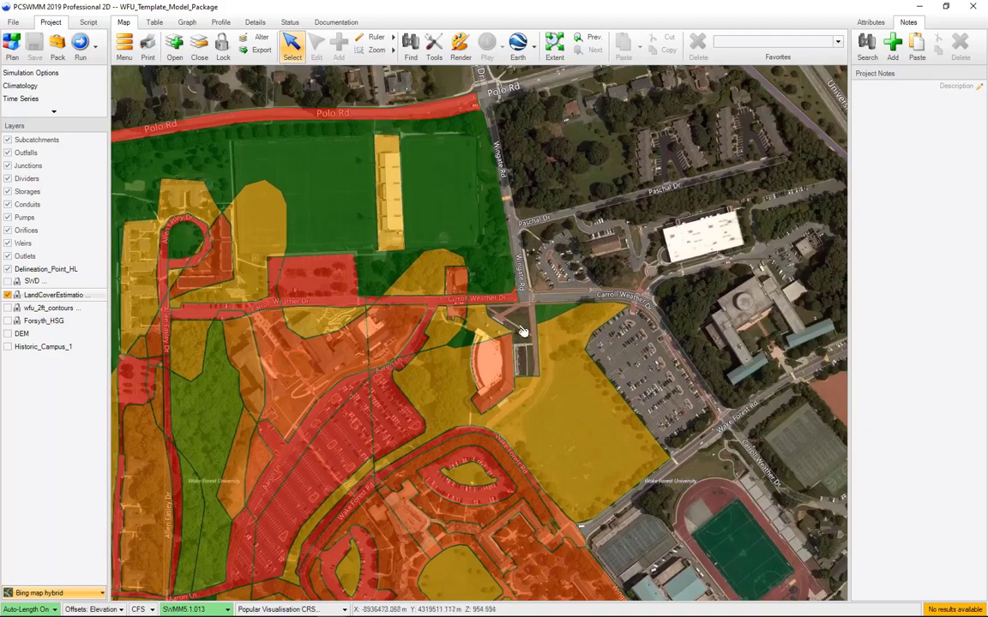
{"action": "left_click_drag", "start_coordinate": [331, 324], "coordinate": [448, 314]}
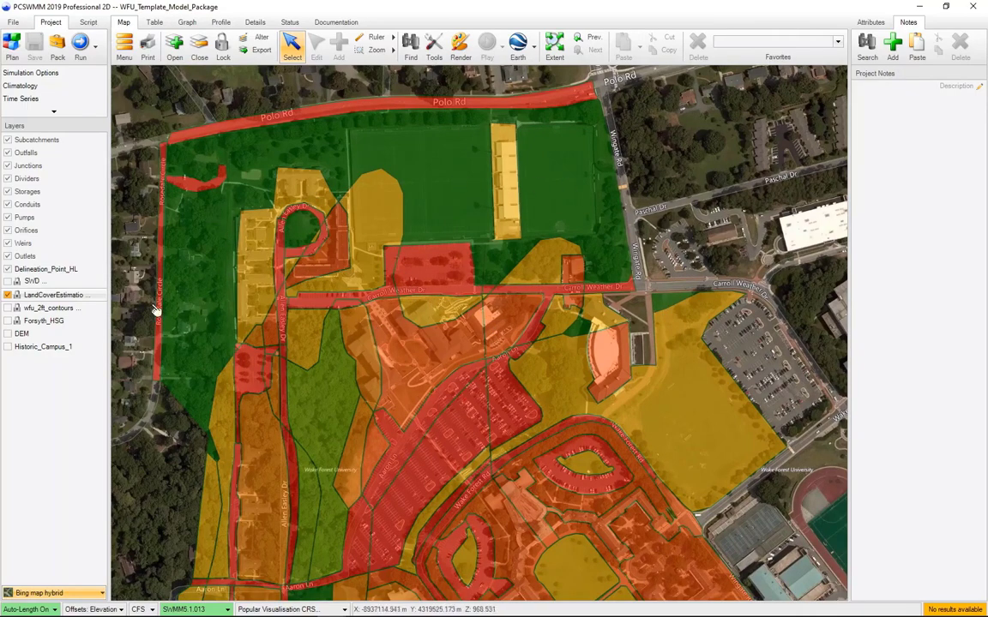
Step: Unlock the LandCoverEstimation background layer so its polygons can be selected
{"action": "right_click", "coordinate": [77, 295]}
{"action": "left_click", "coordinate": [99, 303]}
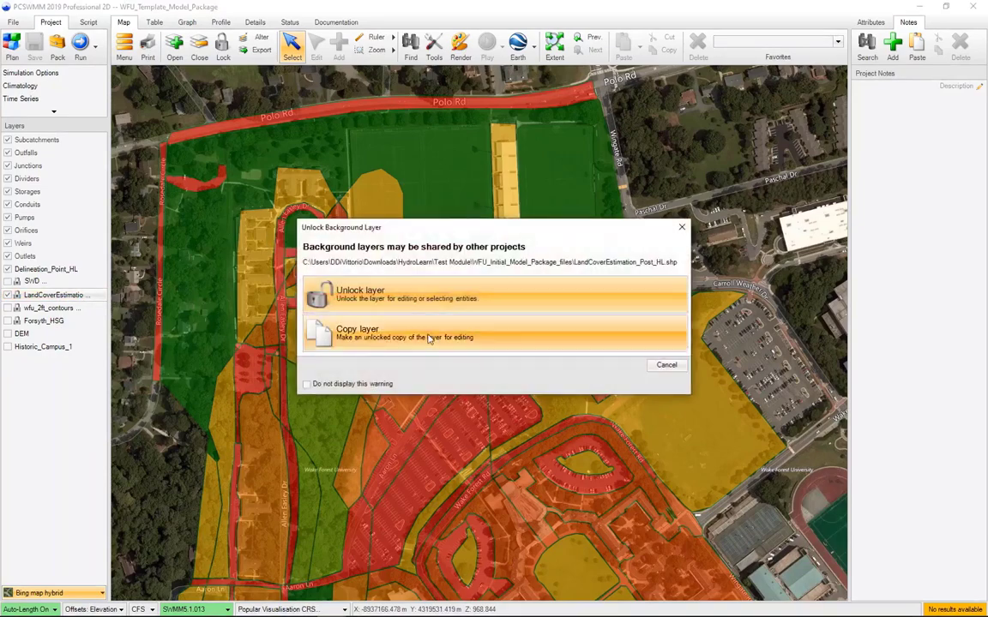
{"action": "left_click", "coordinate": [428, 338]}
Step: Inspect the hydrologic group and curve number attributes of the residential polygon and several open space polygons
{"action": "left_click", "coordinate": [194, 269]}
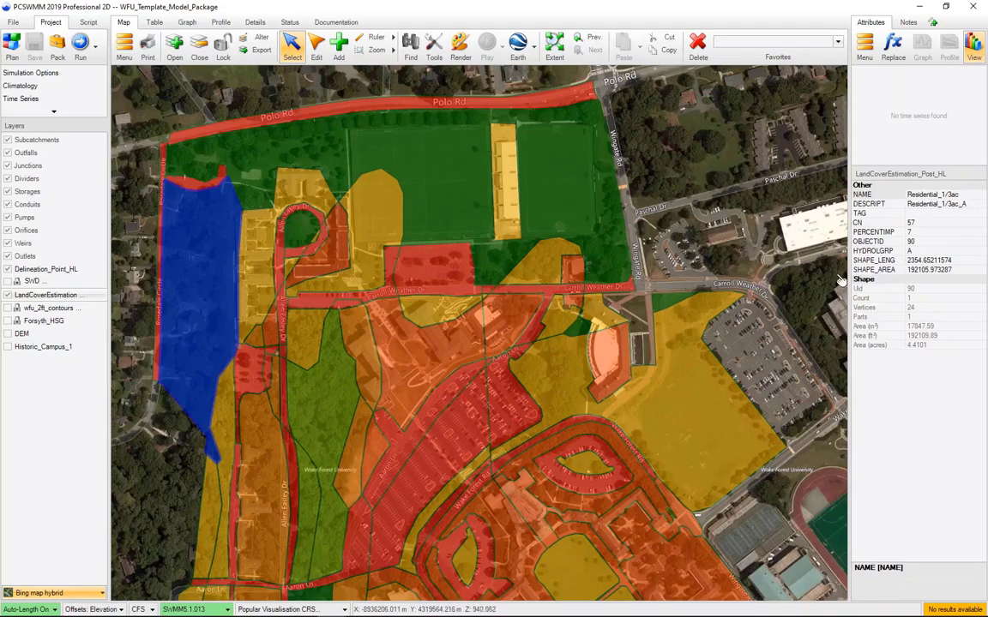
{"action": "left_click", "coordinate": [916, 251]}
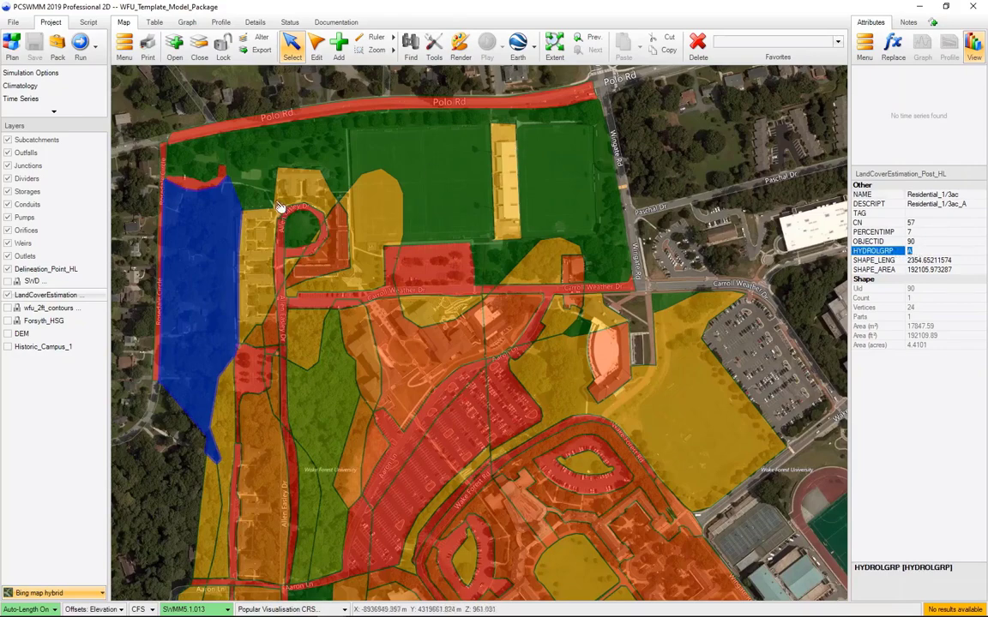
{"action": "left_click", "coordinate": [232, 157]}
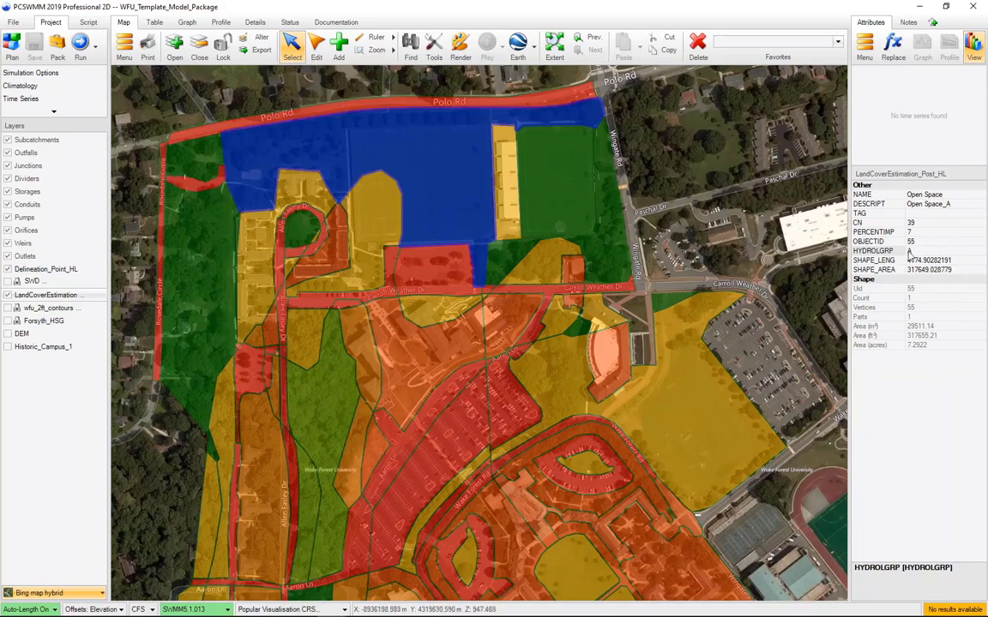
{"action": "left_click", "coordinate": [922, 223]}
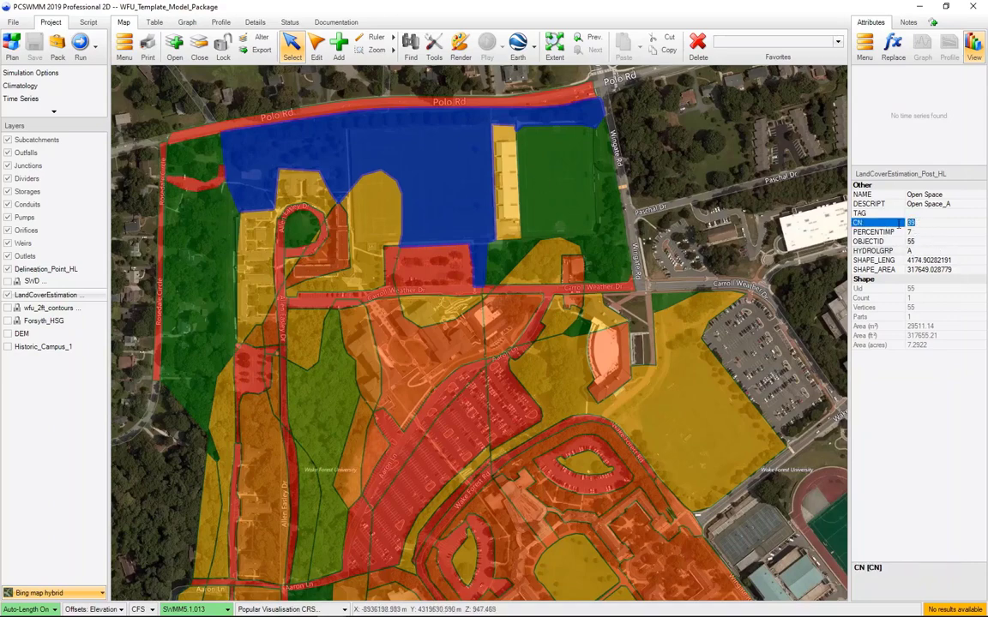
{"action": "left_click", "coordinate": [576, 225]}
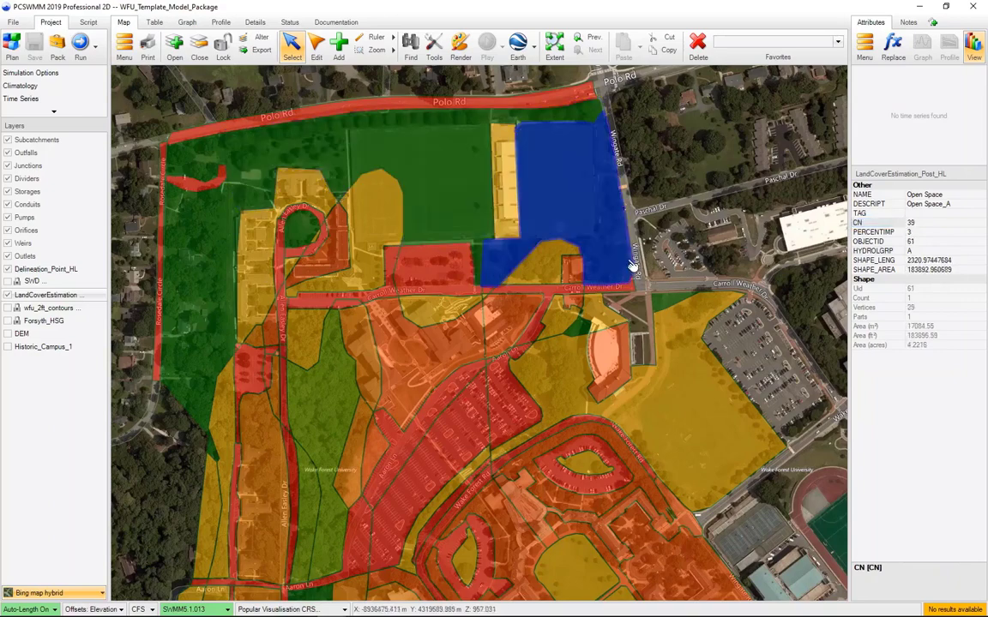
{"action": "left_click", "coordinate": [586, 374]}
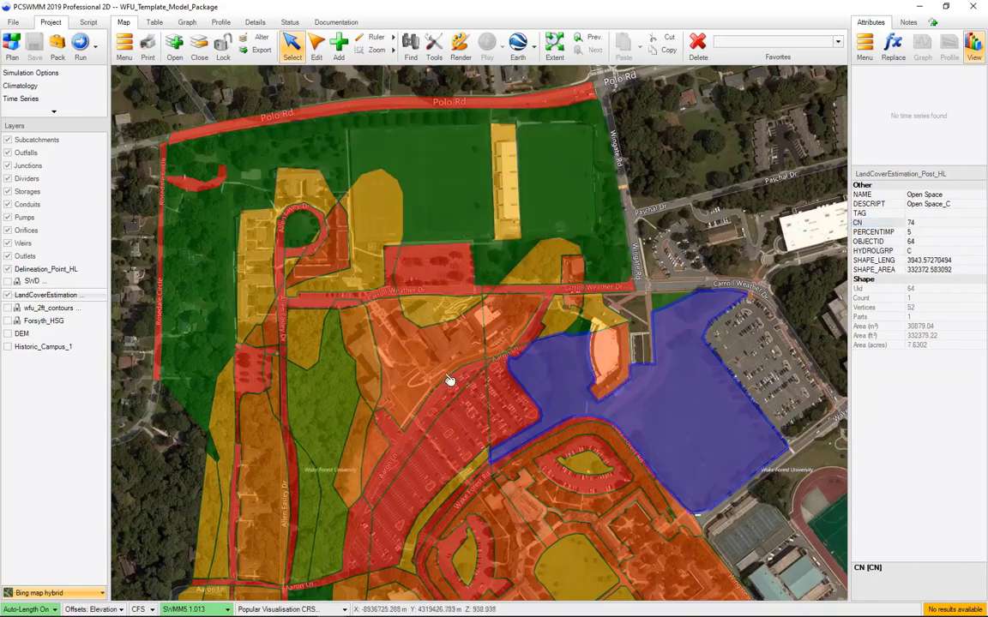
Step: Replace the land cover overlay with the wfu_2ft_contours layer, and that with the Forsyth_HSG layer
{"action": "left_click", "coordinate": [7, 295]}
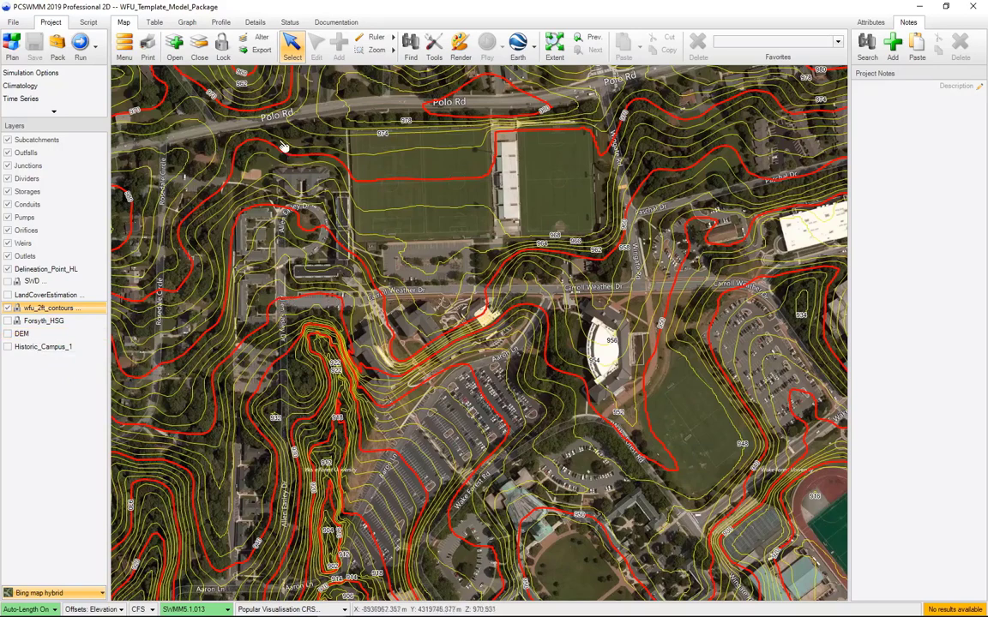
{"action": "left_click", "coordinate": [8, 309]}
{"action": "left_click", "coordinate": [7, 320]}
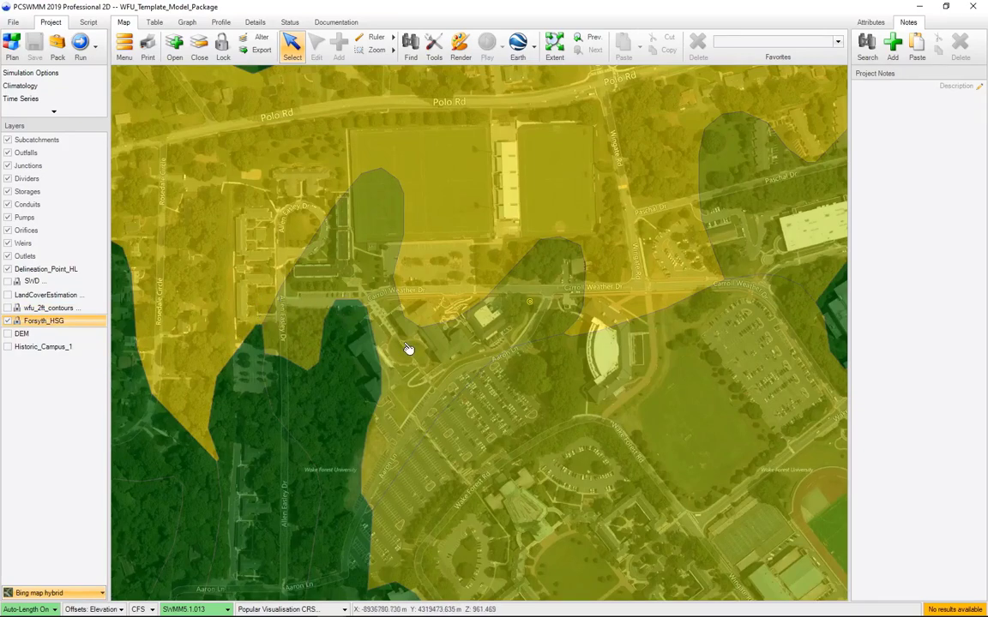
{"action": "scroll", "coordinate": [407, 347], "scroll_direction": "down", "scroll_amount": 2}
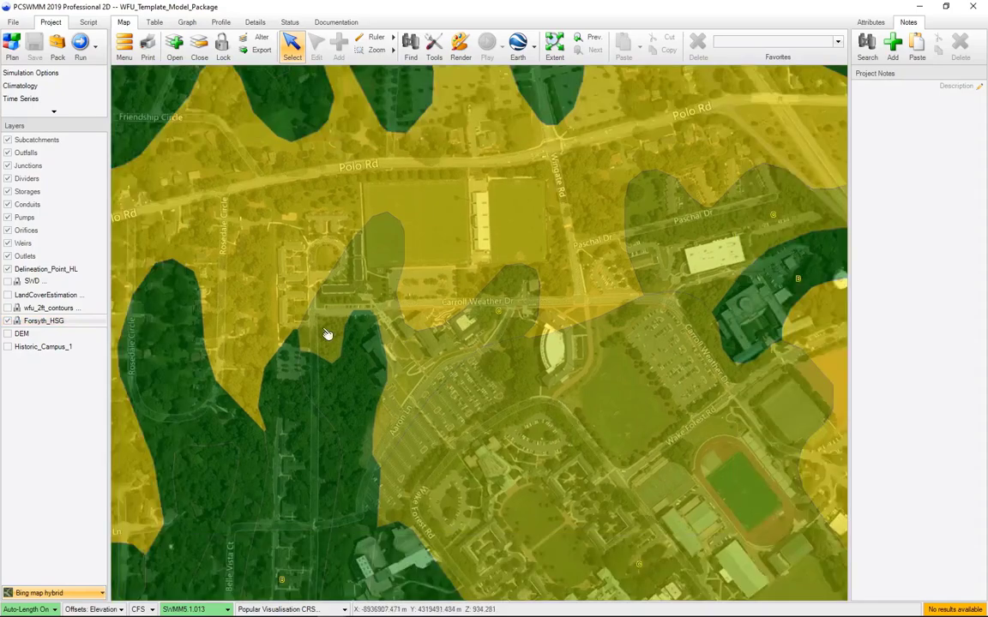
Step: Examine the soil groups around the campus, and replace the Forsyth_HSG overlay with the DEM layer
{"action": "left_click_drag", "start_coordinate": [282, 280], "coordinate": [332, 278]}
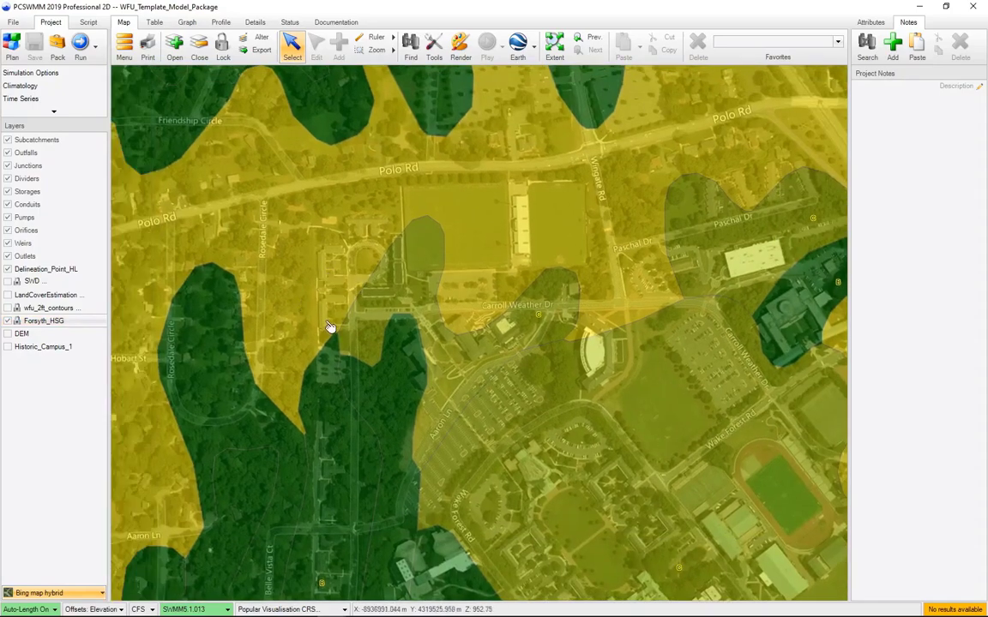
{"action": "left_click_drag", "start_coordinate": [331, 329], "coordinate": [331, 238]}
{"action": "left_click_drag", "start_coordinate": [332, 357], "coordinate": [337, 321]}
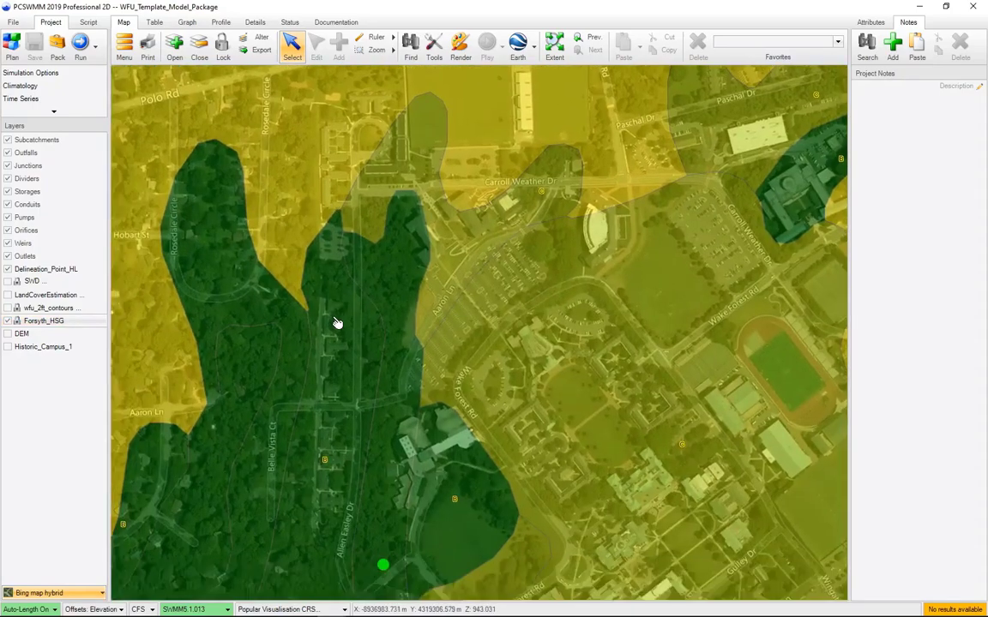
{"action": "scroll", "coordinate": [336, 322], "scroll_direction": "down", "scroll_amount": 1}
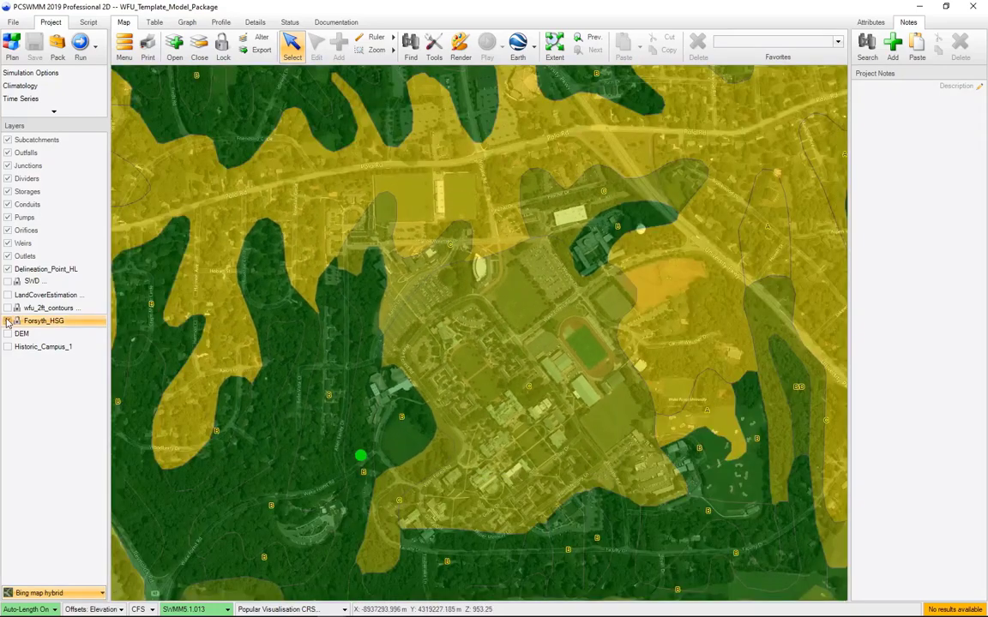
{"action": "left_click", "coordinate": [8, 322]}
{"action": "left_click", "coordinate": [9, 334]}
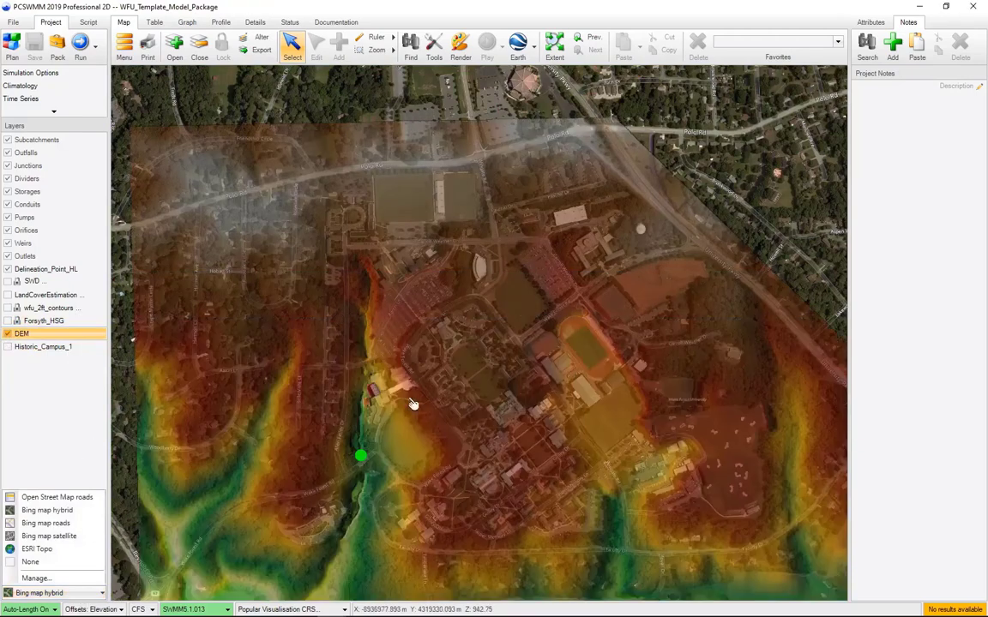
{"action": "left_click_drag", "start_coordinate": [391, 412], "coordinate": [390, 371]}
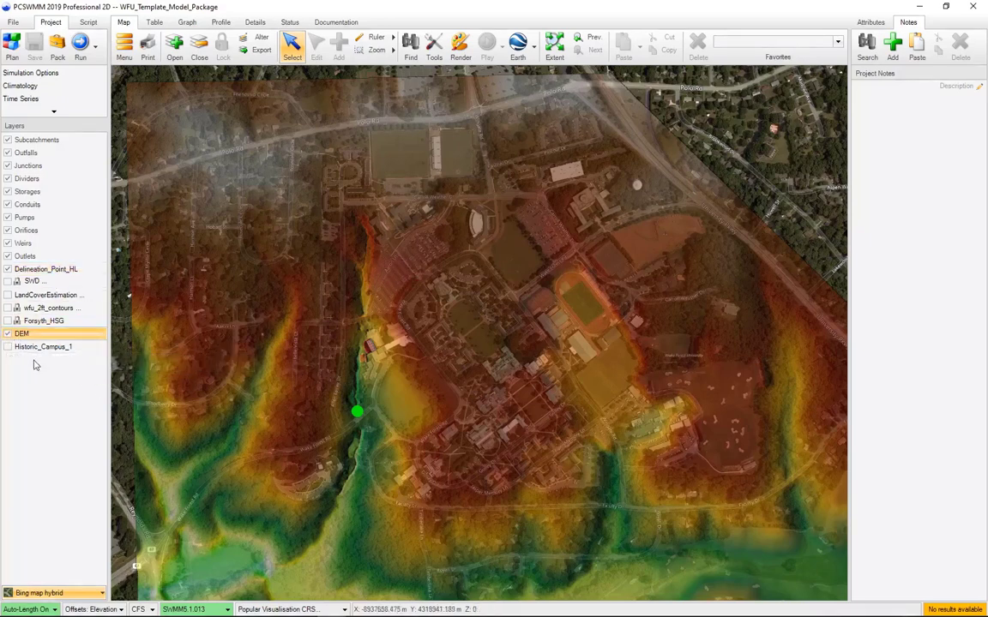
Step: Hide the DEM layer and show the whole Historic_Campus_1 aerial image in its place
{"action": "left_click", "coordinate": [6, 333]}
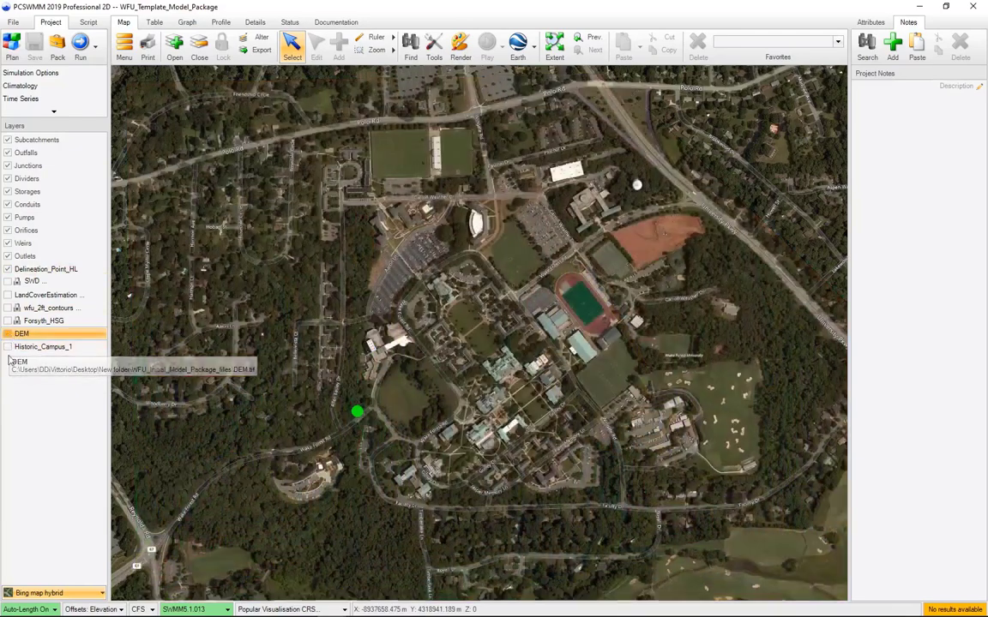
{"action": "left_click", "coordinate": [7, 346]}
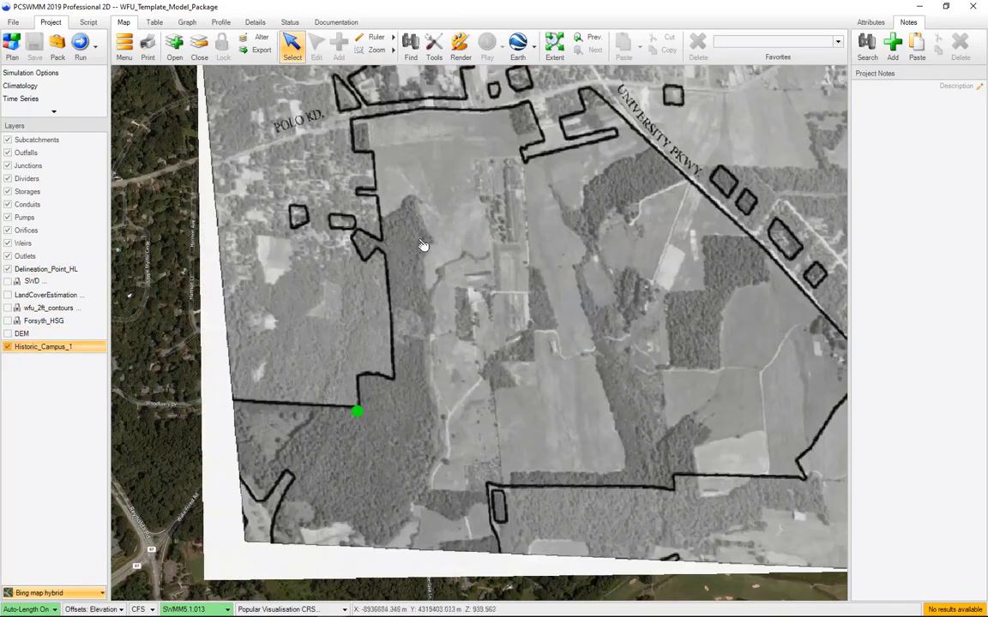
{"action": "left_click_drag", "start_coordinate": [413, 270], "coordinate": [365, 405]}
{"action": "scroll", "coordinate": [360, 420], "scroll_direction": "down", "scroll_amount": 2}
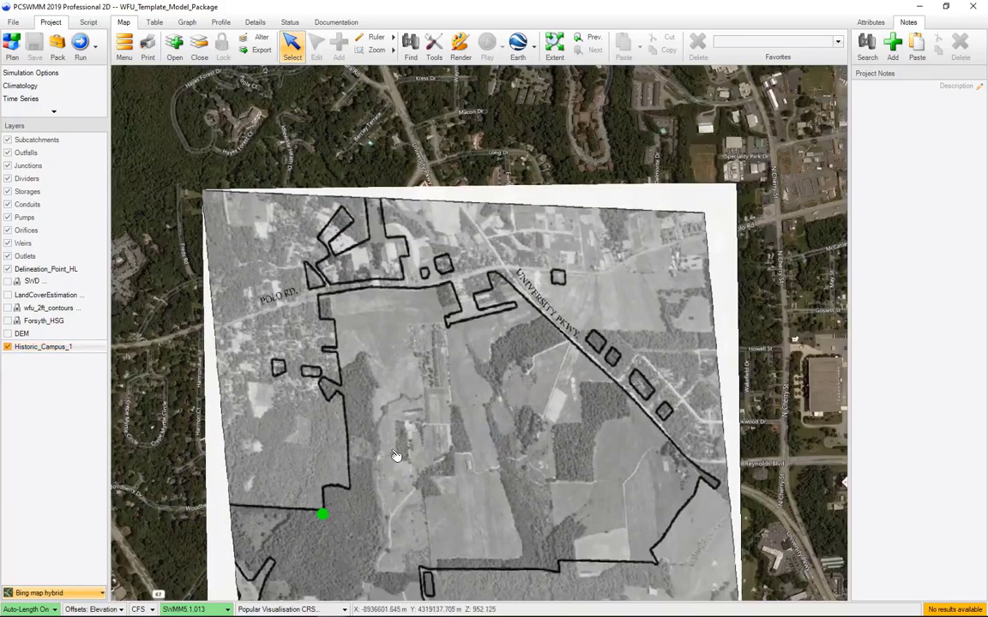
{"action": "left_click_drag", "start_coordinate": [356, 410], "coordinate": [305, 275]}
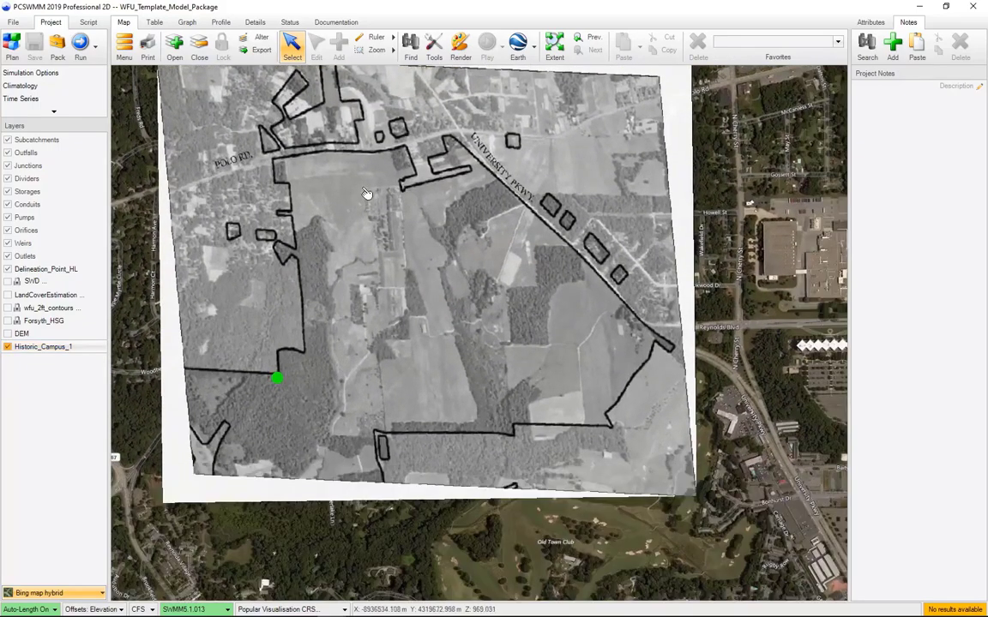
{"action": "left_click_drag", "start_coordinate": [386, 264], "coordinate": [424, 336]}
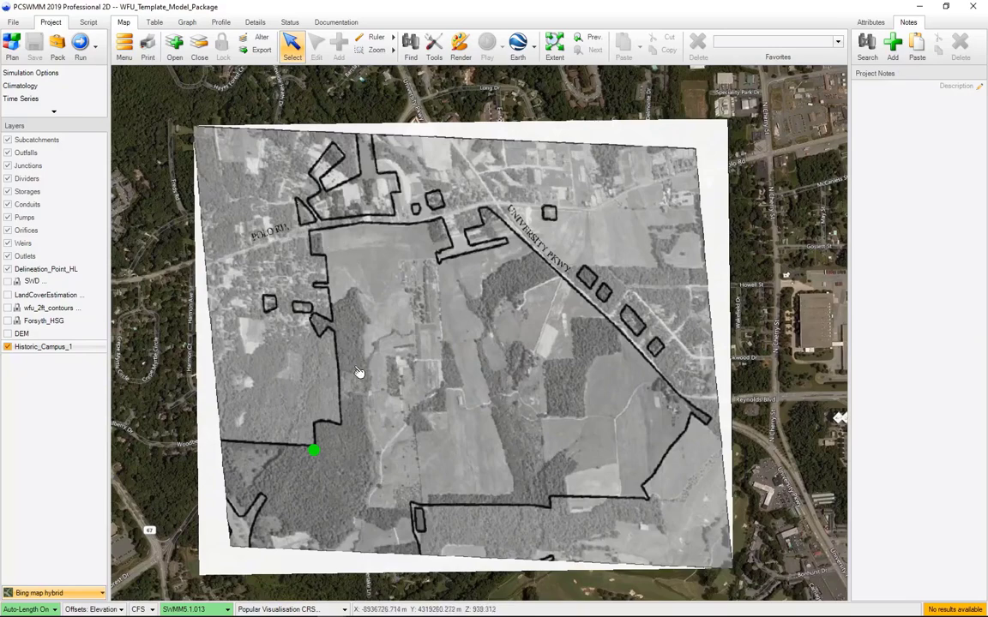
Step: Overlay the Forsyth_HSG layer on the historic campus image and set the background map to None
{"action": "left_click", "coordinate": [100, 324]}
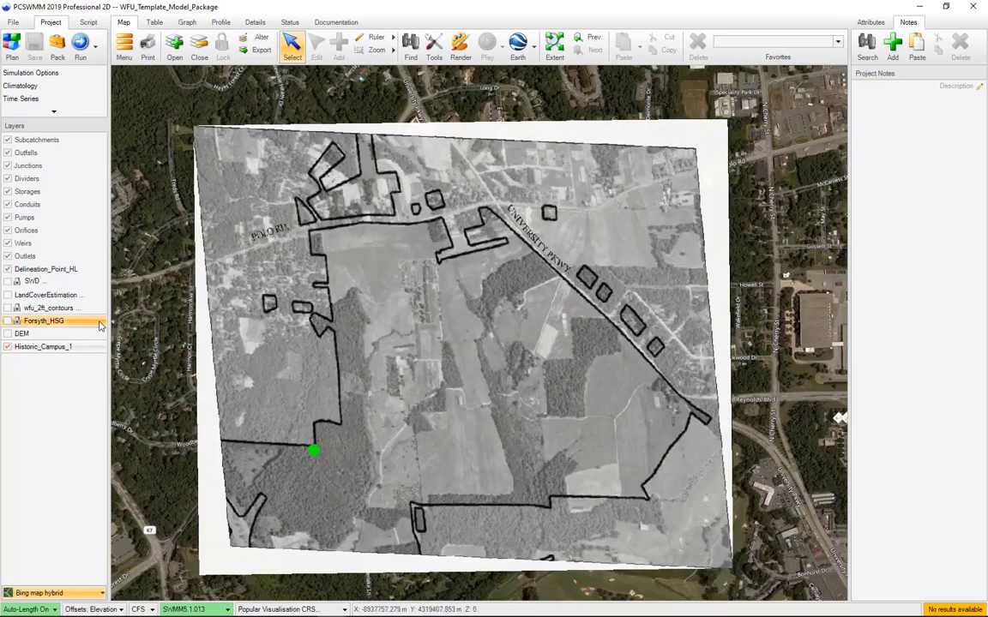
{"action": "left_click", "coordinate": [7, 322]}
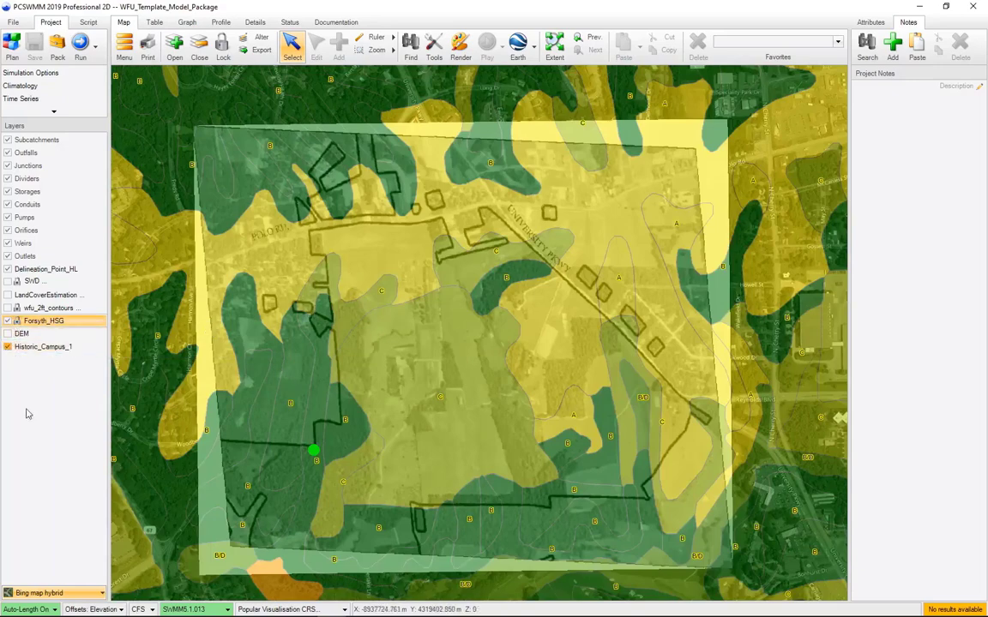
{"action": "left_click", "coordinate": [85, 593]}
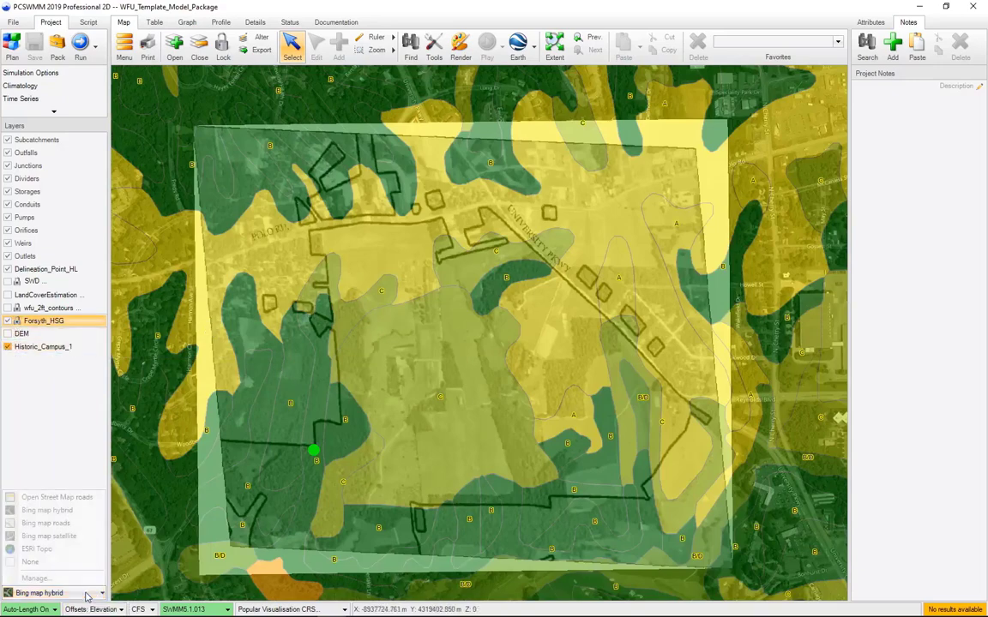
{"action": "left_click", "coordinate": [30, 561]}
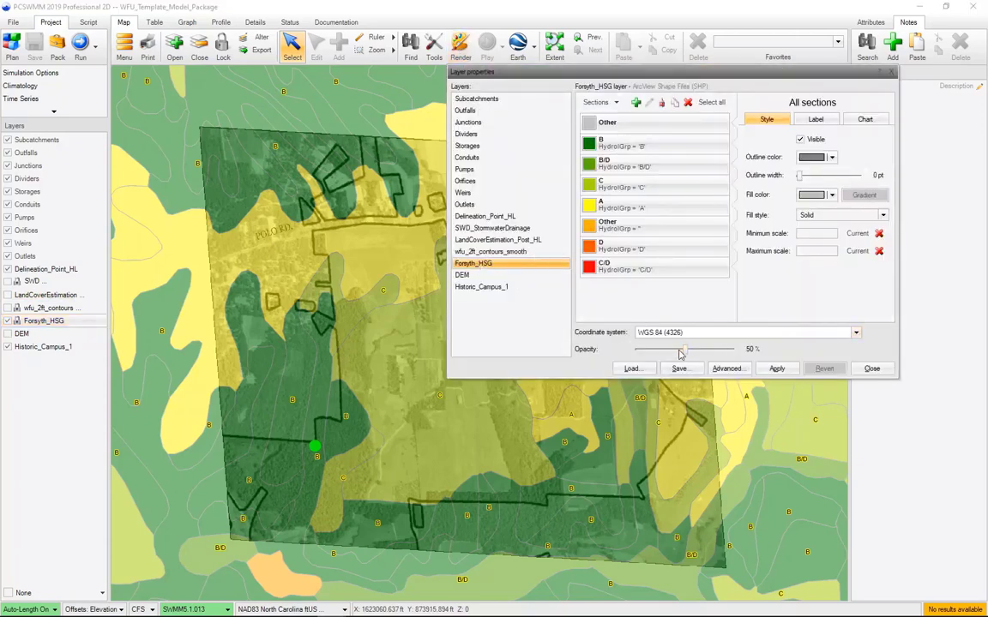
Step: Set the Forsyth_HSG layer's opacity to 25% in its rendering properties
{"action": "left_click_drag", "start_coordinate": [680, 353], "coordinate": [671, 352]}
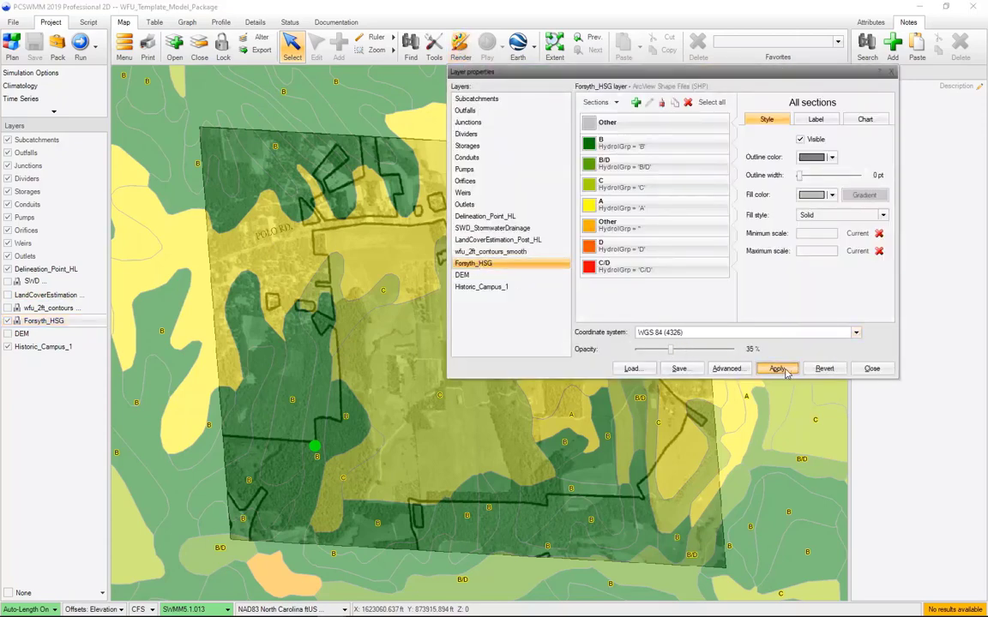
{"action": "left_click", "coordinate": [784, 371]}
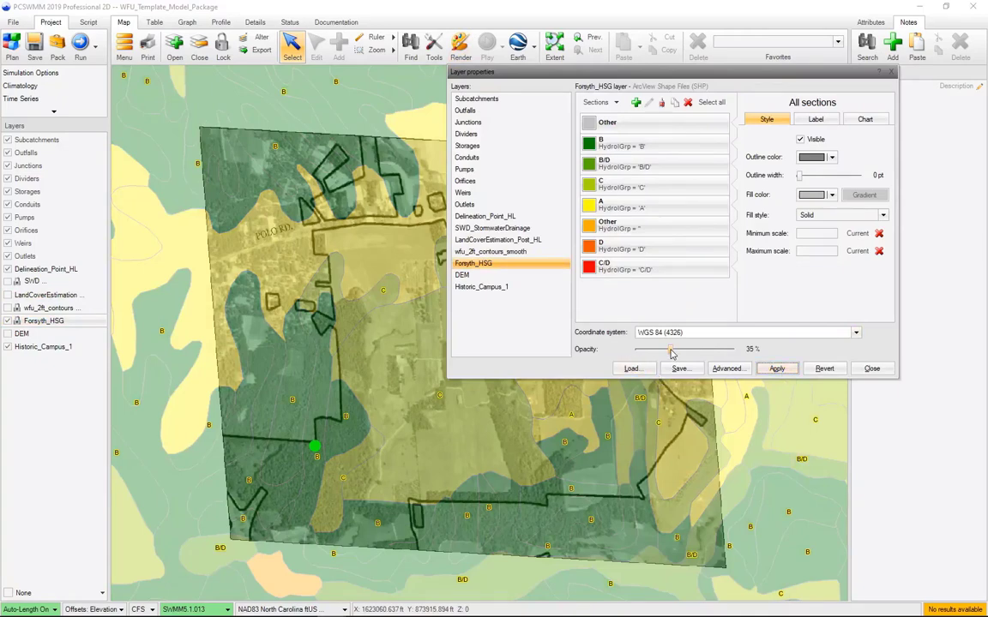
{"action": "left_click_drag", "start_coordinate": [671, 353], "coordinate": [664, 353]}
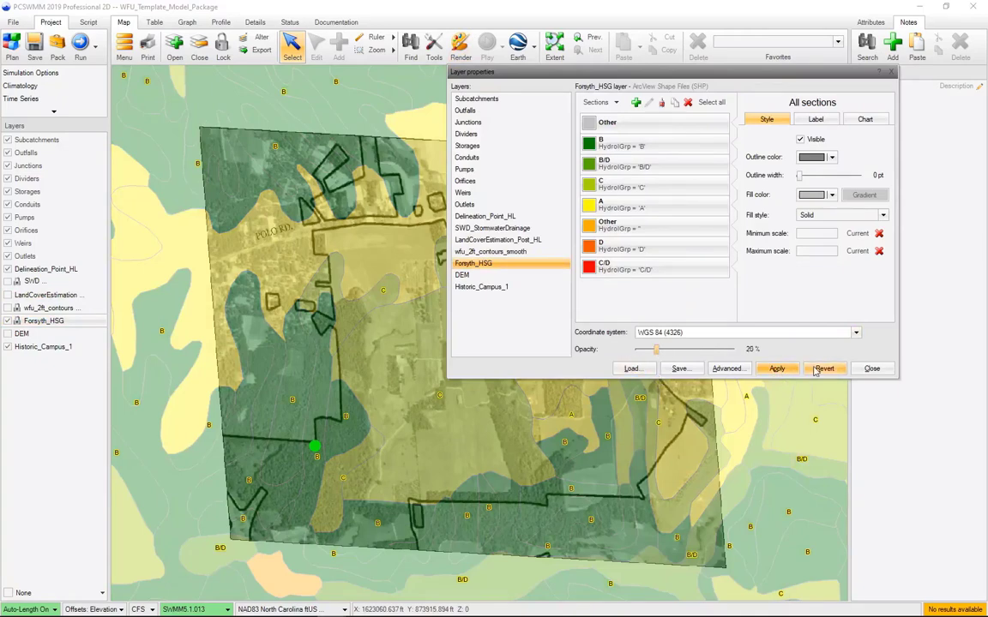
{"action": "left_click", "coordinate": [776, 369]}
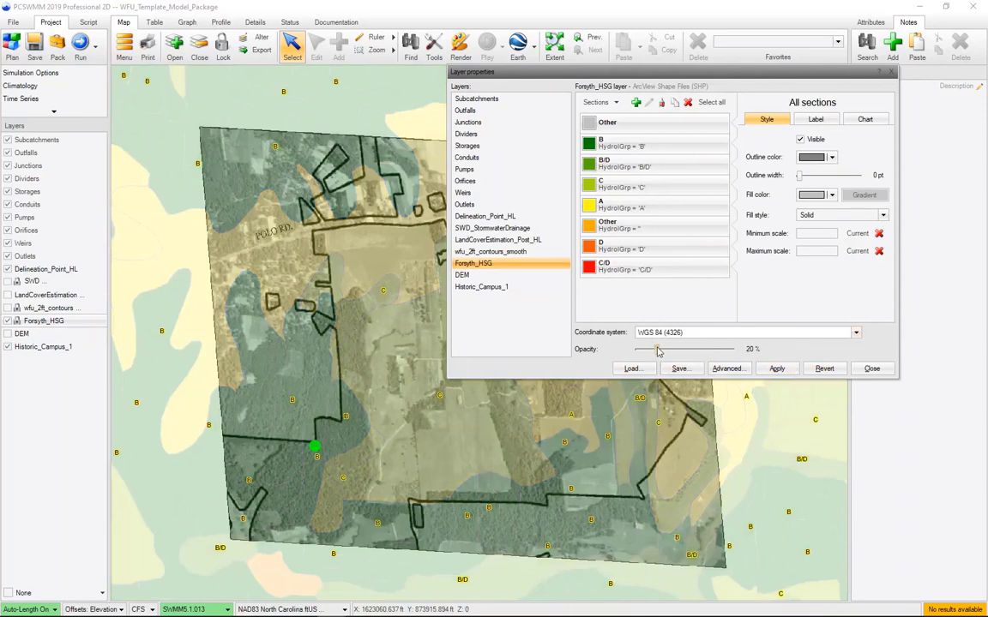
{"action": "left_click_drag", "start_coordinate": [658, 351], "coordinate": [662, 351]}
{"action": "left_click", "coordinate": [776, 368]}
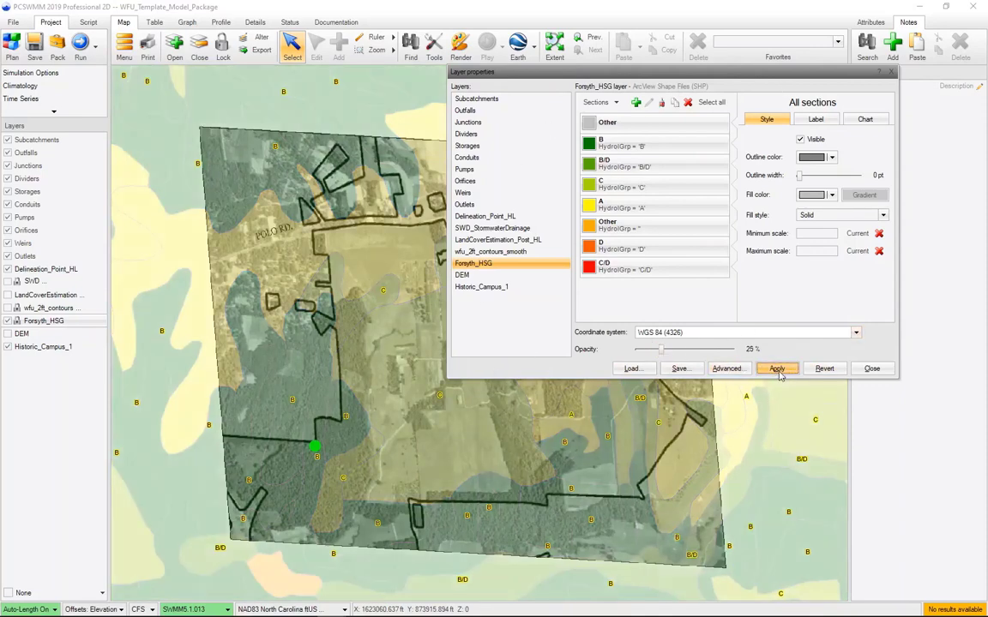
{"action": "left_click", "coordinate": [874, 369]}
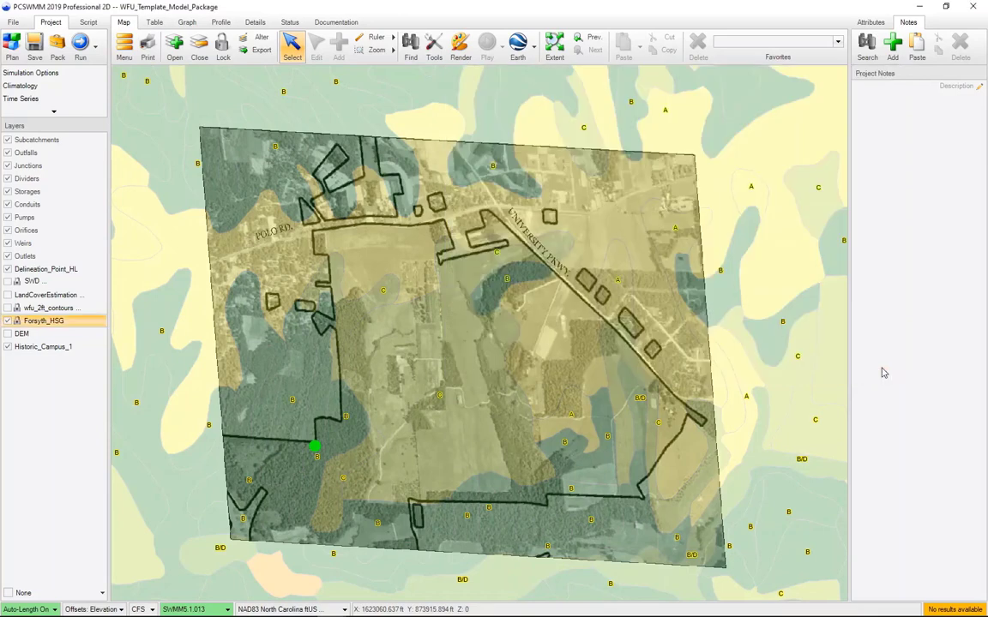
Step: Set the Historic_Campus_1 layer's opacity to 100% in its rendering properties
{"action": "left_click", "coordinate": [35, 346]}
{"action": "left_click", "coordinate": [460, 48]}
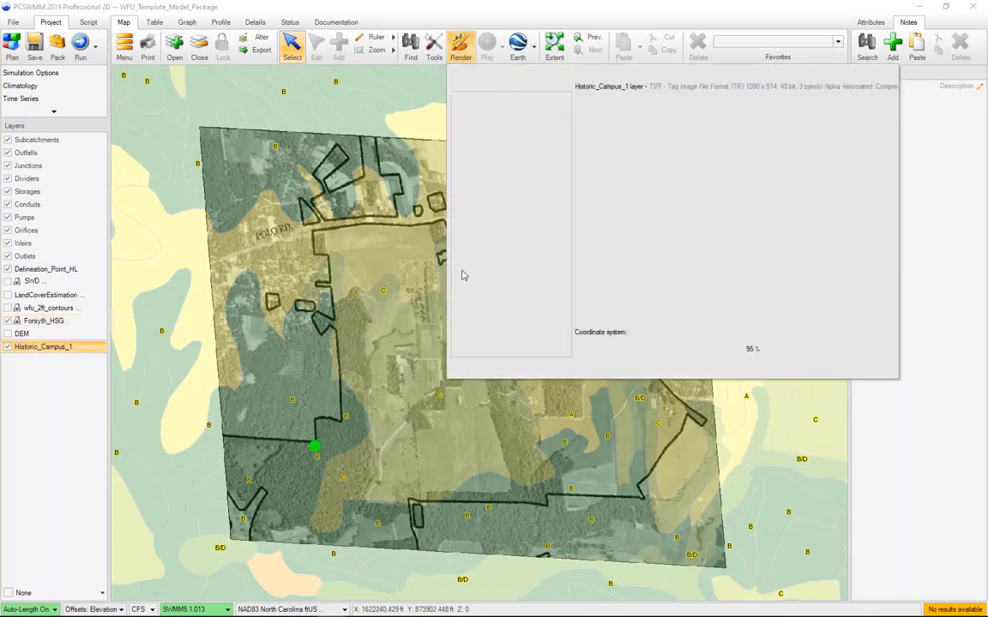
{"action": "left_click_drag", "start_coordinate": [728, 351], "coordinate": [736, 350]}
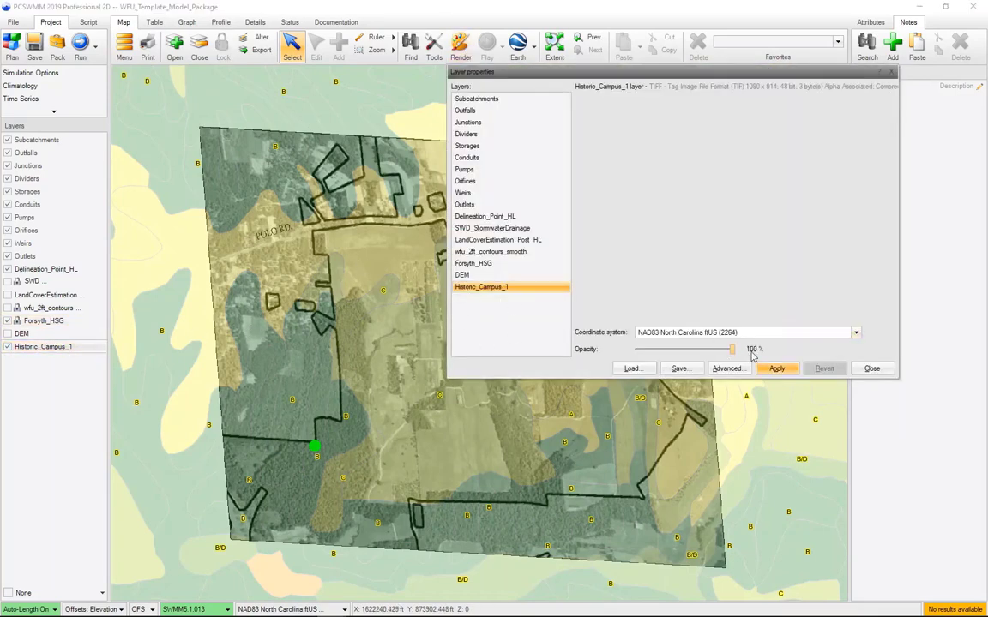
{"action": "left_click", "coordinate": [873, 369]}
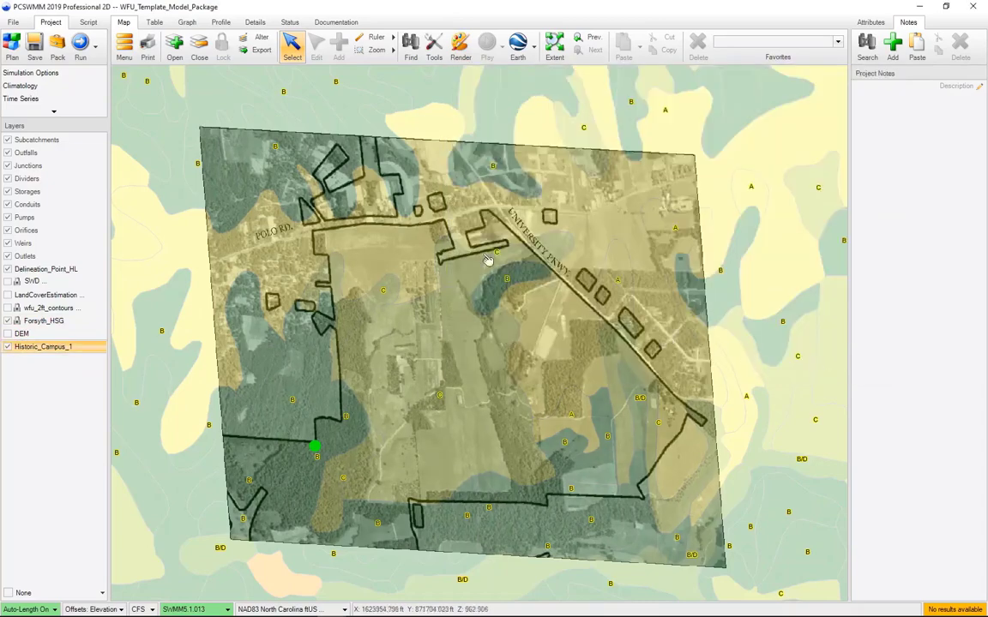
Step: Examine how the hydrologic soil groups fall across the historic campus image and around its boundary
{"action": "scroll", "coordinate": [395, 250], "scroll_direction": "up", "scroll_amount": 2}
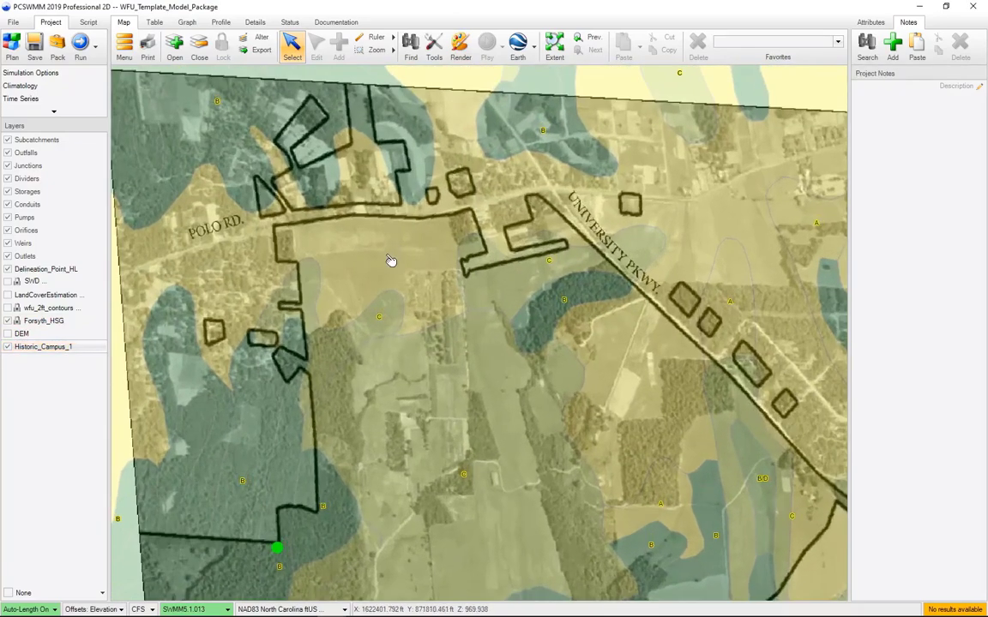
{"action": "left_click_drag", "start_coordinate": [375, 296], "coordinate": [408, 221]}
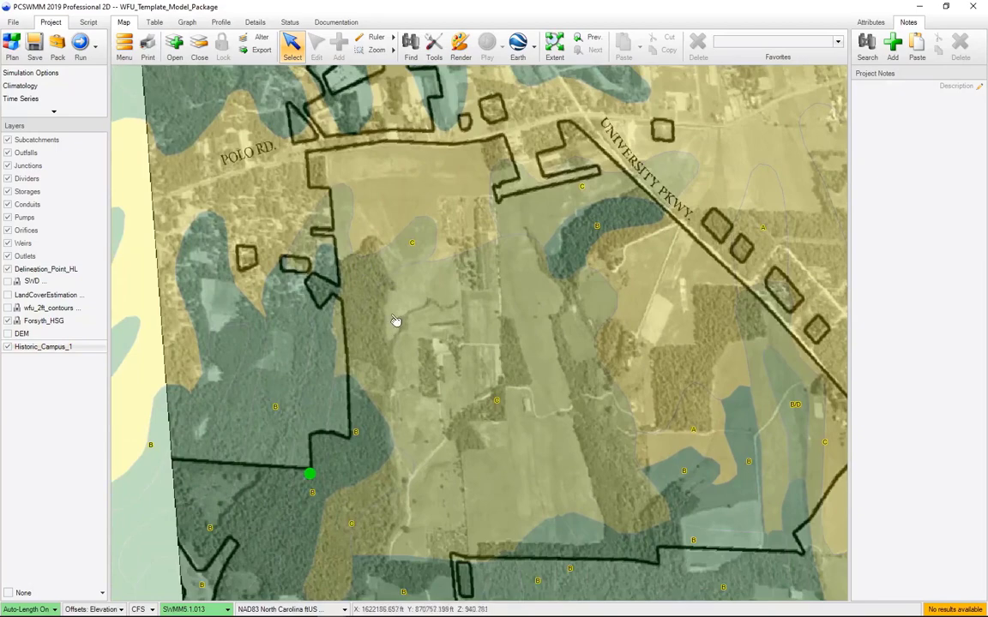
{"action": "left_click_drag", "start_coordinate": [397, 324], "coordinate": [431, 322]}
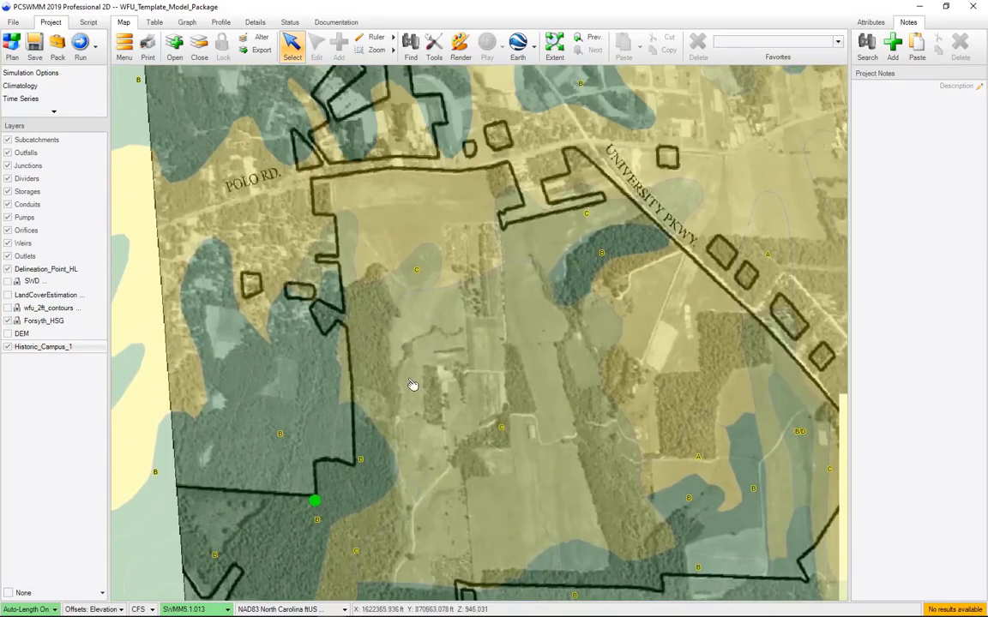
{"action": "scroll", "coordinate": [522, 306], "scroll_direction": "down", "scroll_amount": 3}
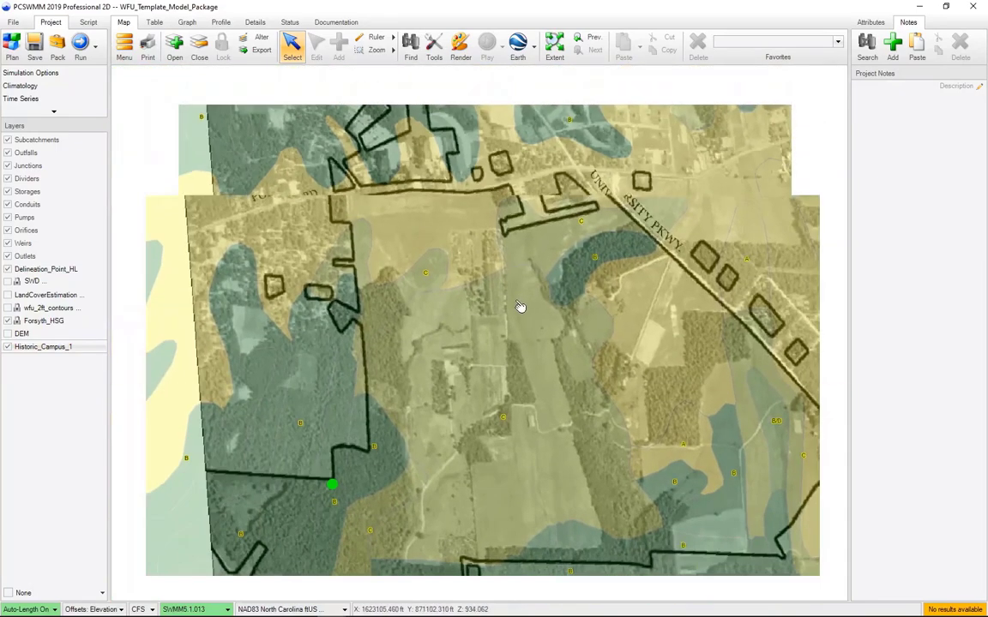
{"action": "left_click_drag", "start_coordinate": [511, 399], "coordinate": [500, 304]}
{"action": "scroll", "coordinate": [501, 305], "scroll_direction": "down", "scroll_amount": 3}
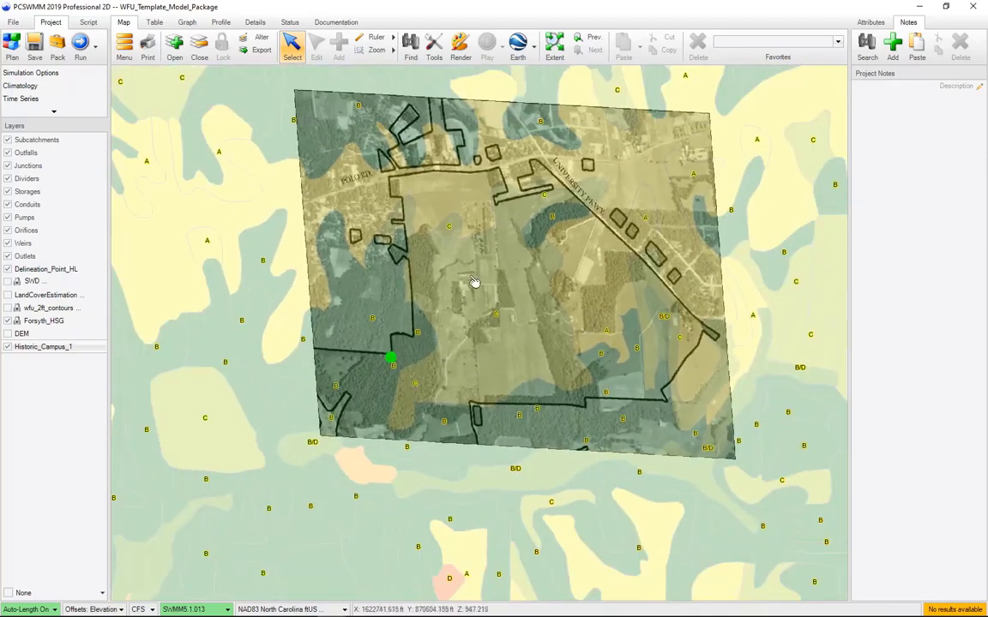
{"action": "left_click_drag", "start_coordinate": [474, 282], "coordinate": [459, 311]}
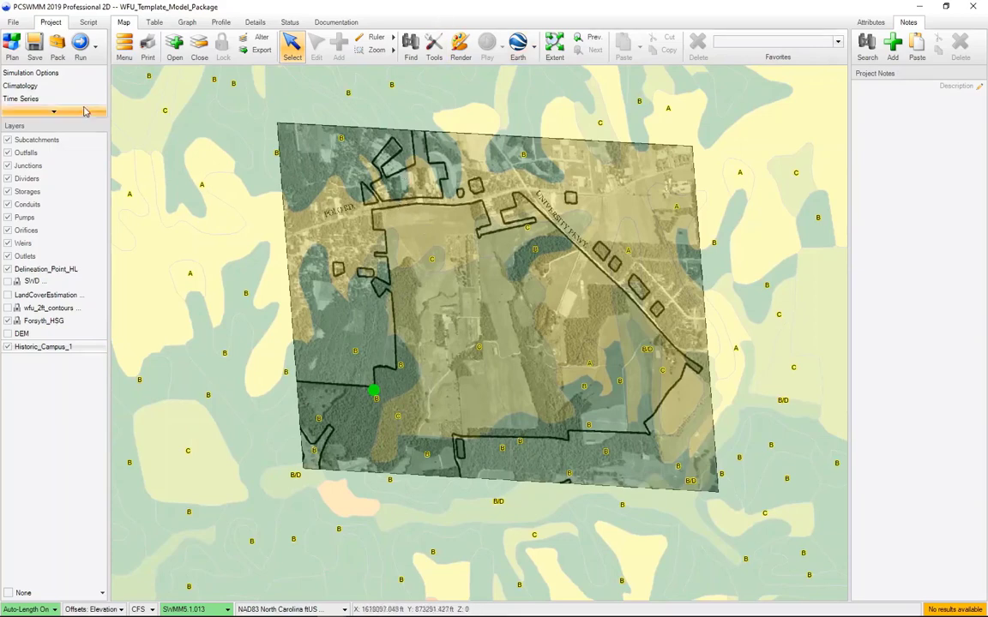
Step: Save the project and package it as WFU_Template_Model_Package.pcz with its background layers and look-up tables included
{"action": "left_click", "coordinate": [56, 49]}
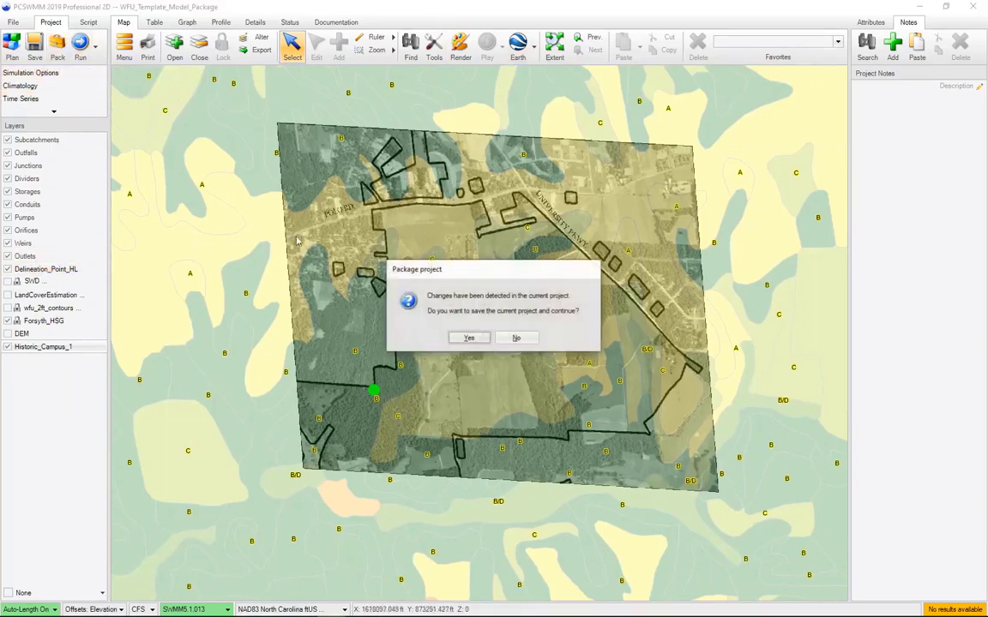
{"action": "left_click", "coordinate": [469, 339]}
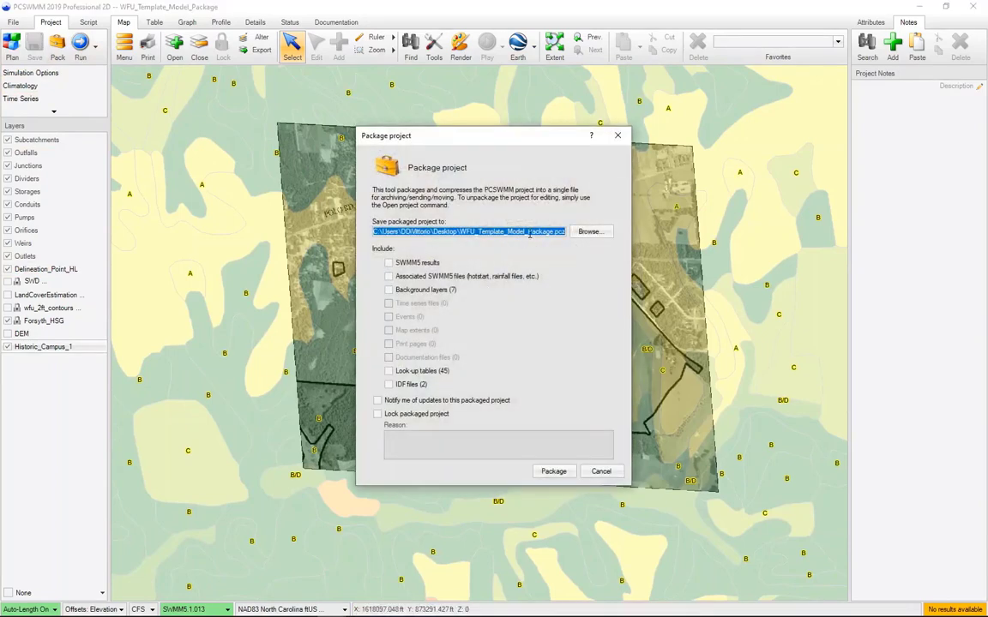
{"action": "left_click", "coordinate": [388, 290]}
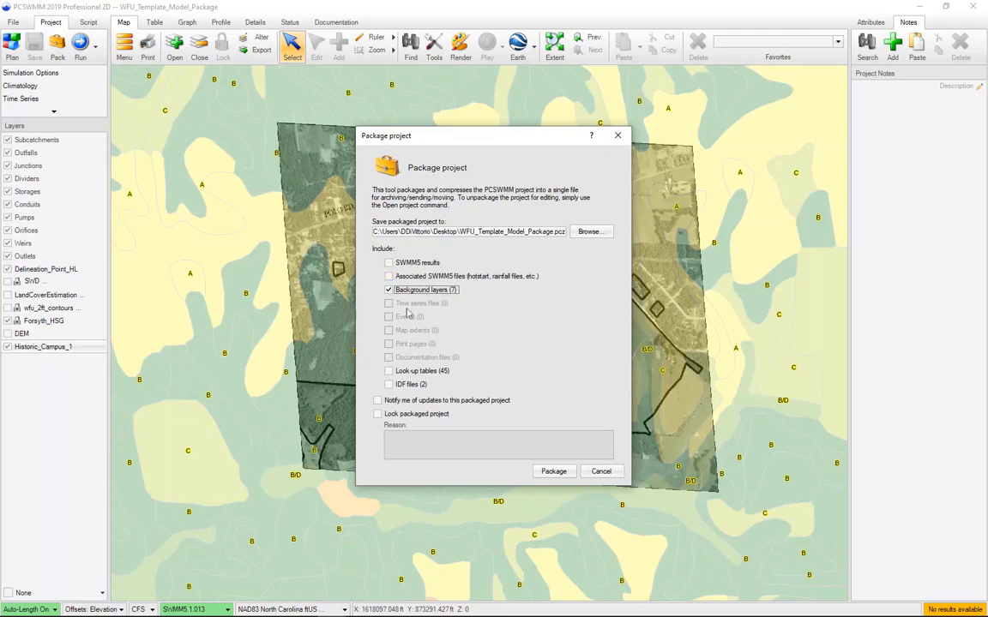
{"action": "left_click", "coordinate": [389, 372]}
{"action": "left_click", "coordinate": [391, 385]}
{"action": "left_click", "coordinate": [543, 473]}
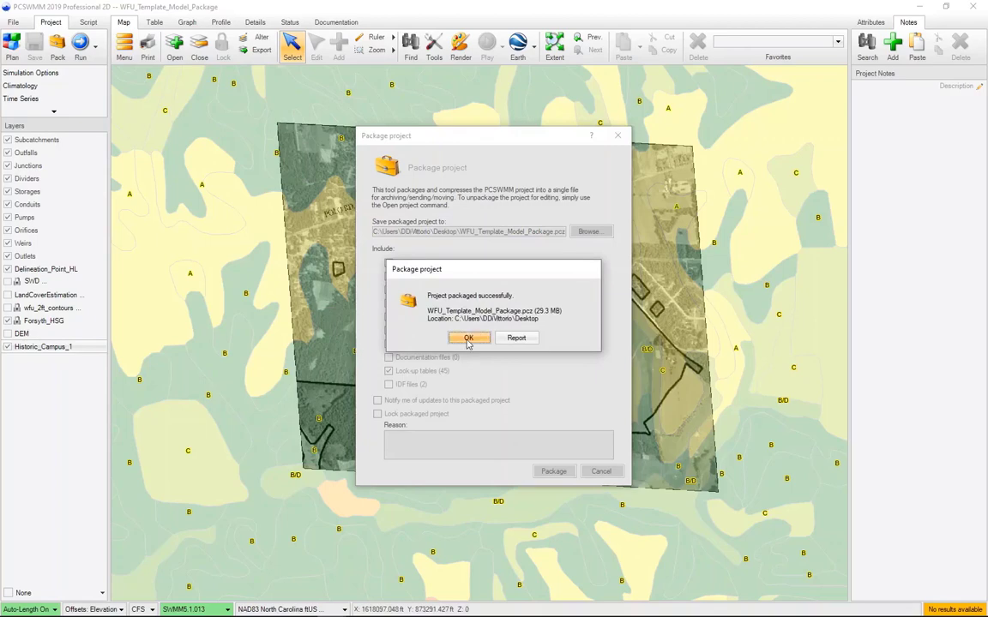
{"action": "left_click", "coordinate": [469, 337]}
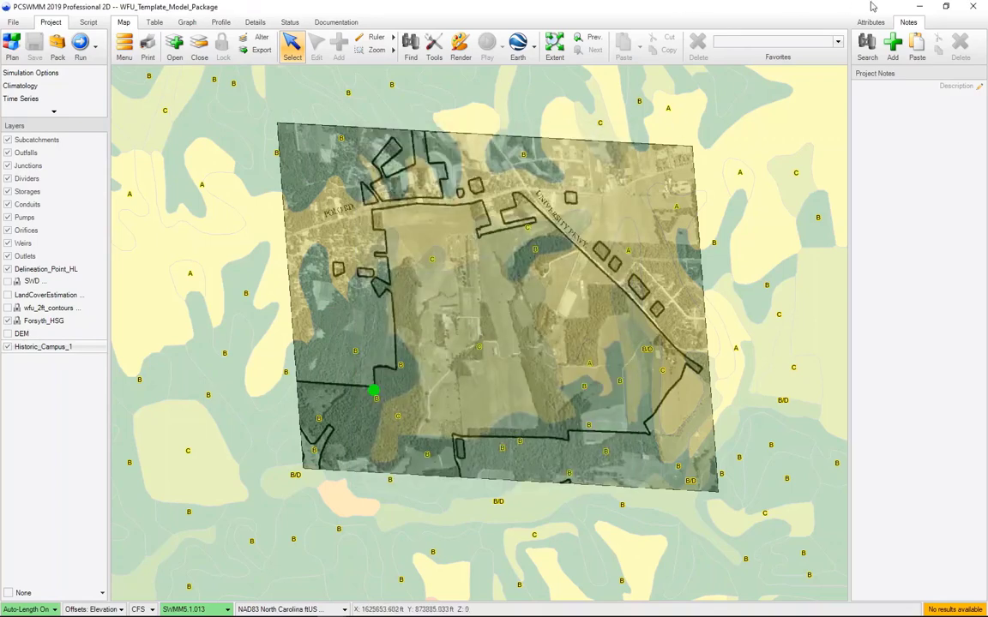
Step: Open the desktop's New folder, and browse for the destination folder for unpackaging the PCSWMM project
{"action": "left_click", "coordinate": [922, 8]}
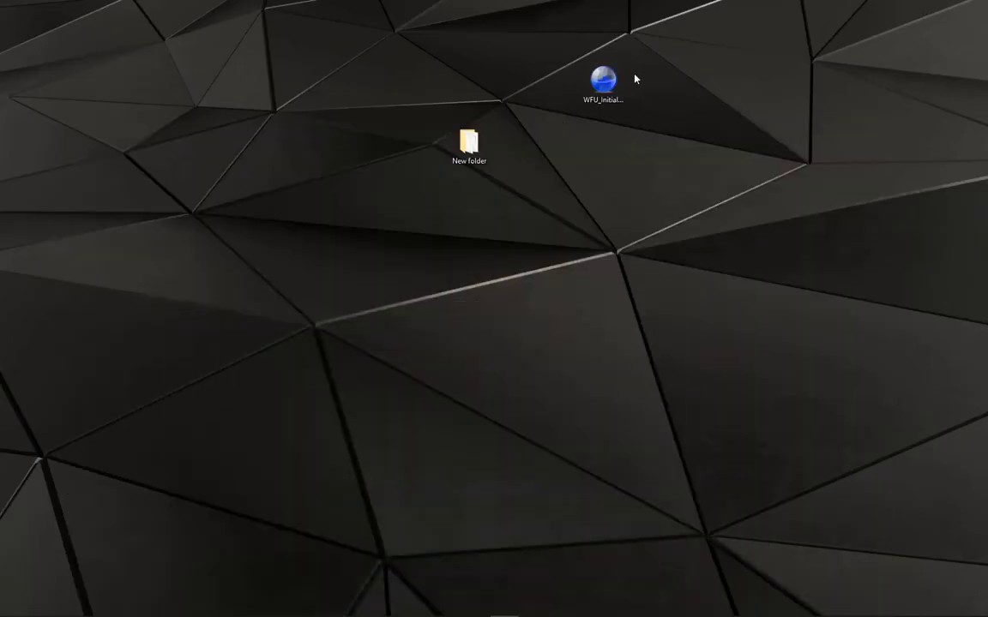
{"action": "double_click", "coordinate": [469, 143]}
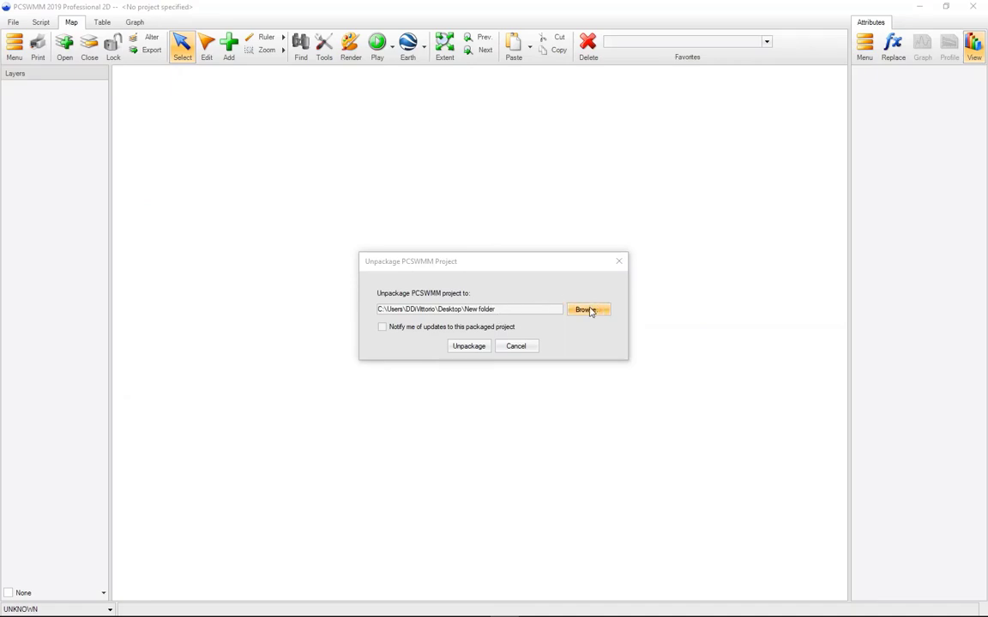
{"action": "left_click", "coordinate": [591, 309]}
{"action": "left_click", "coordinate": [579, 222]}
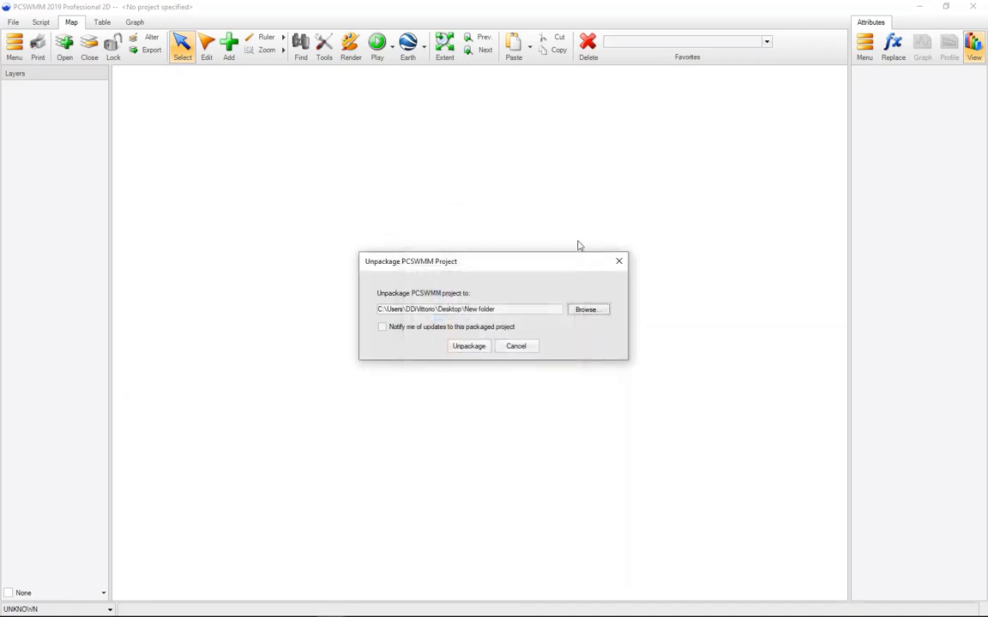